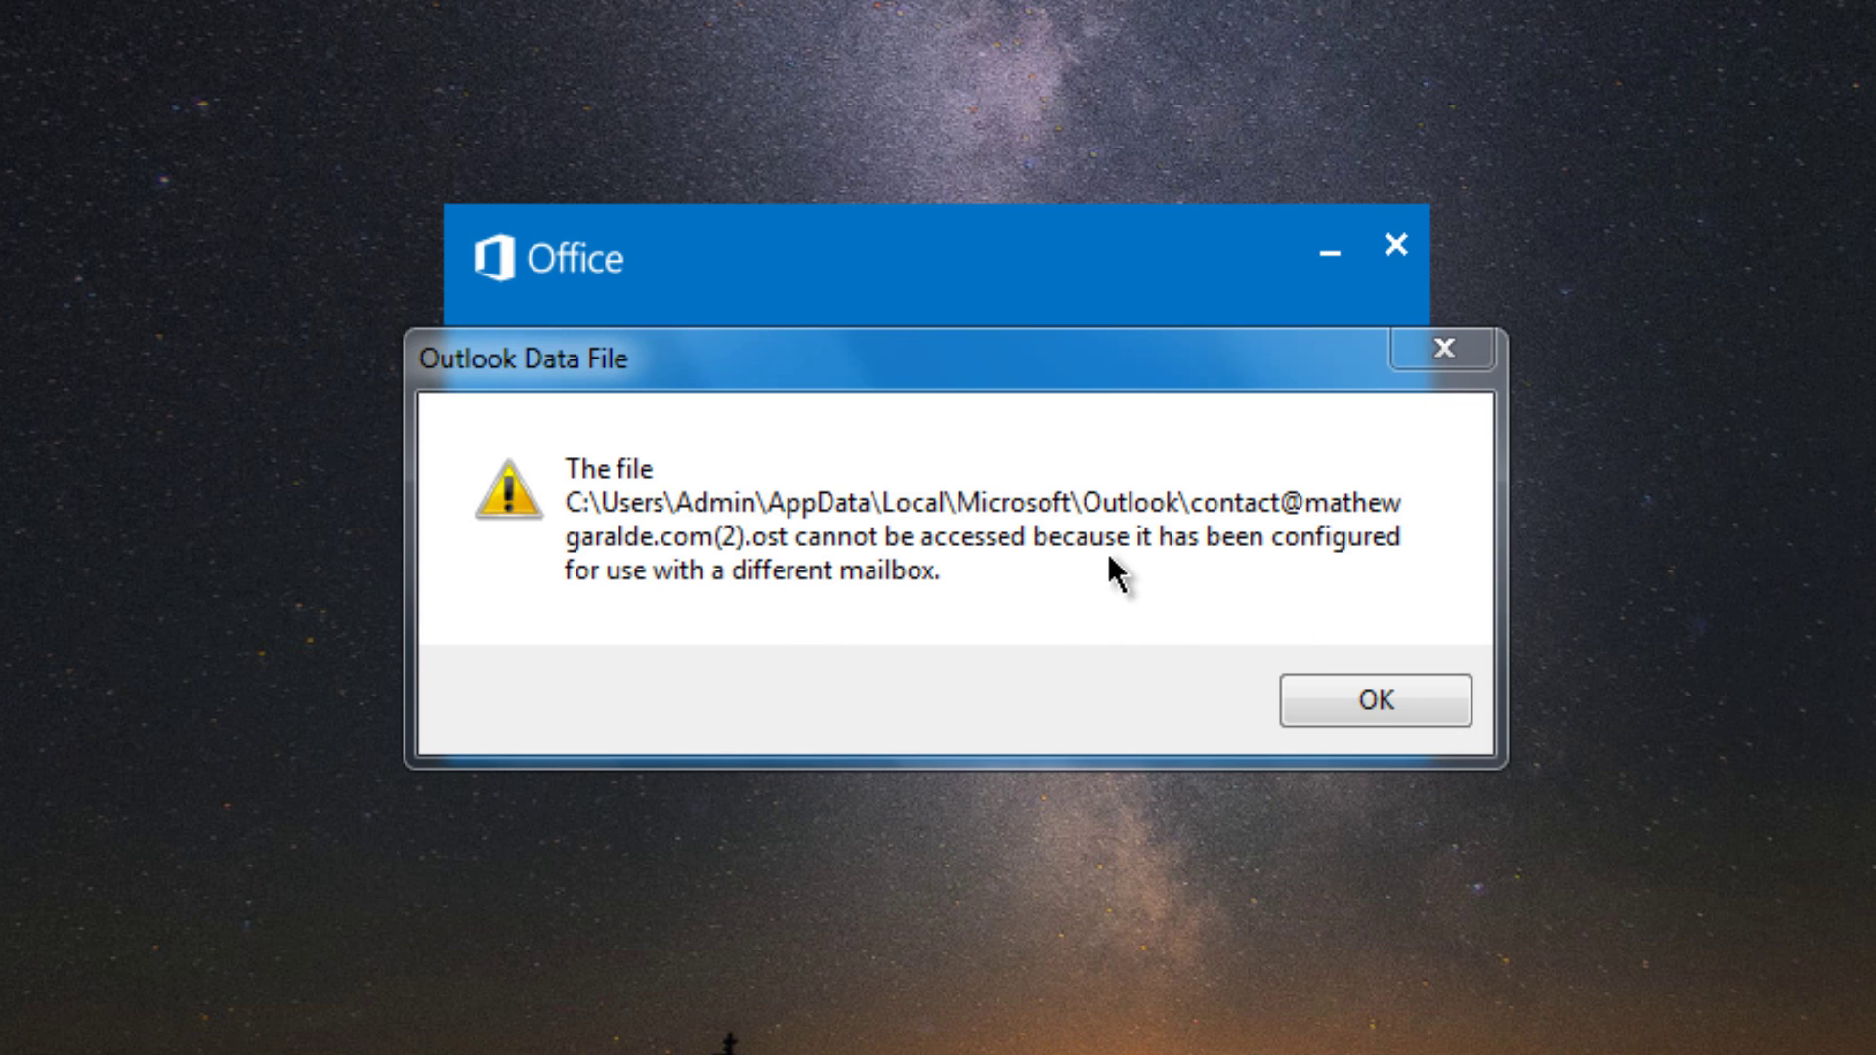
# - Dismiss the OST access error, Data File Settings and 'Cannot start Microsoft Outlook' error, twice over
pyautogui.click(1295, 700)
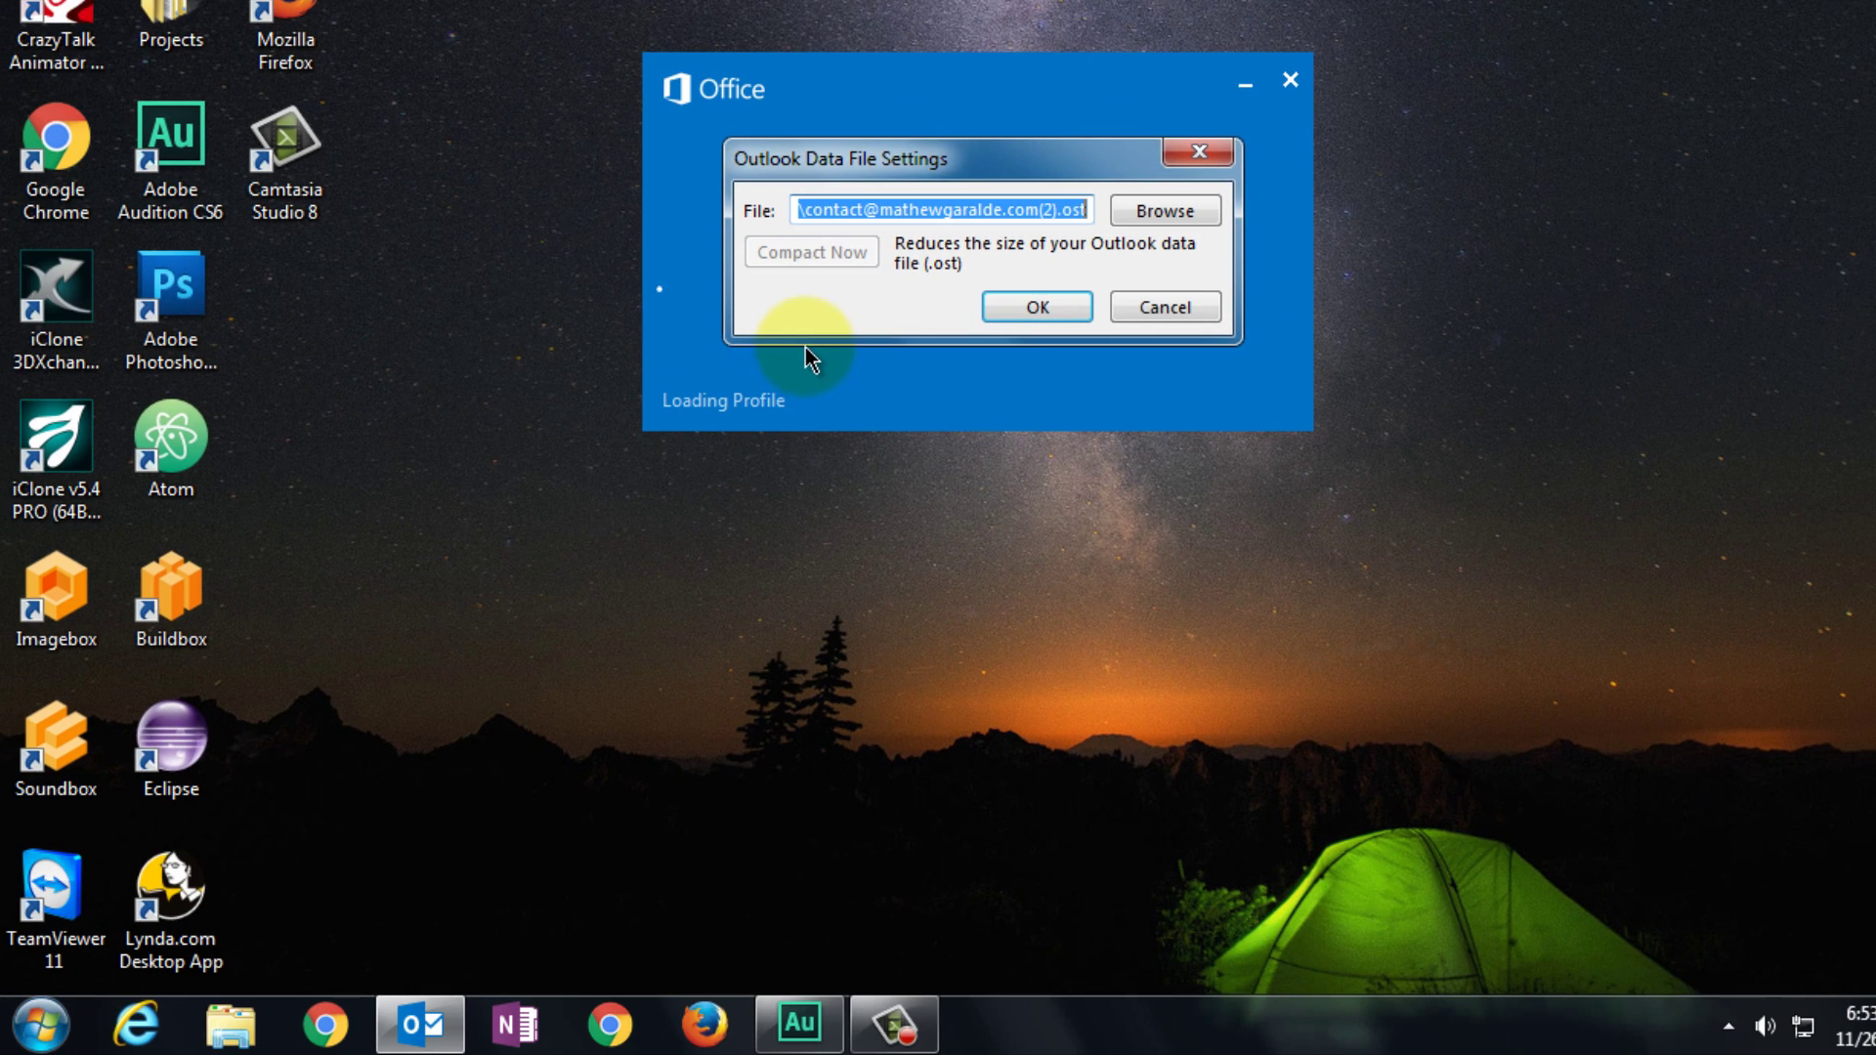
pyautogui.click(1203, 307)
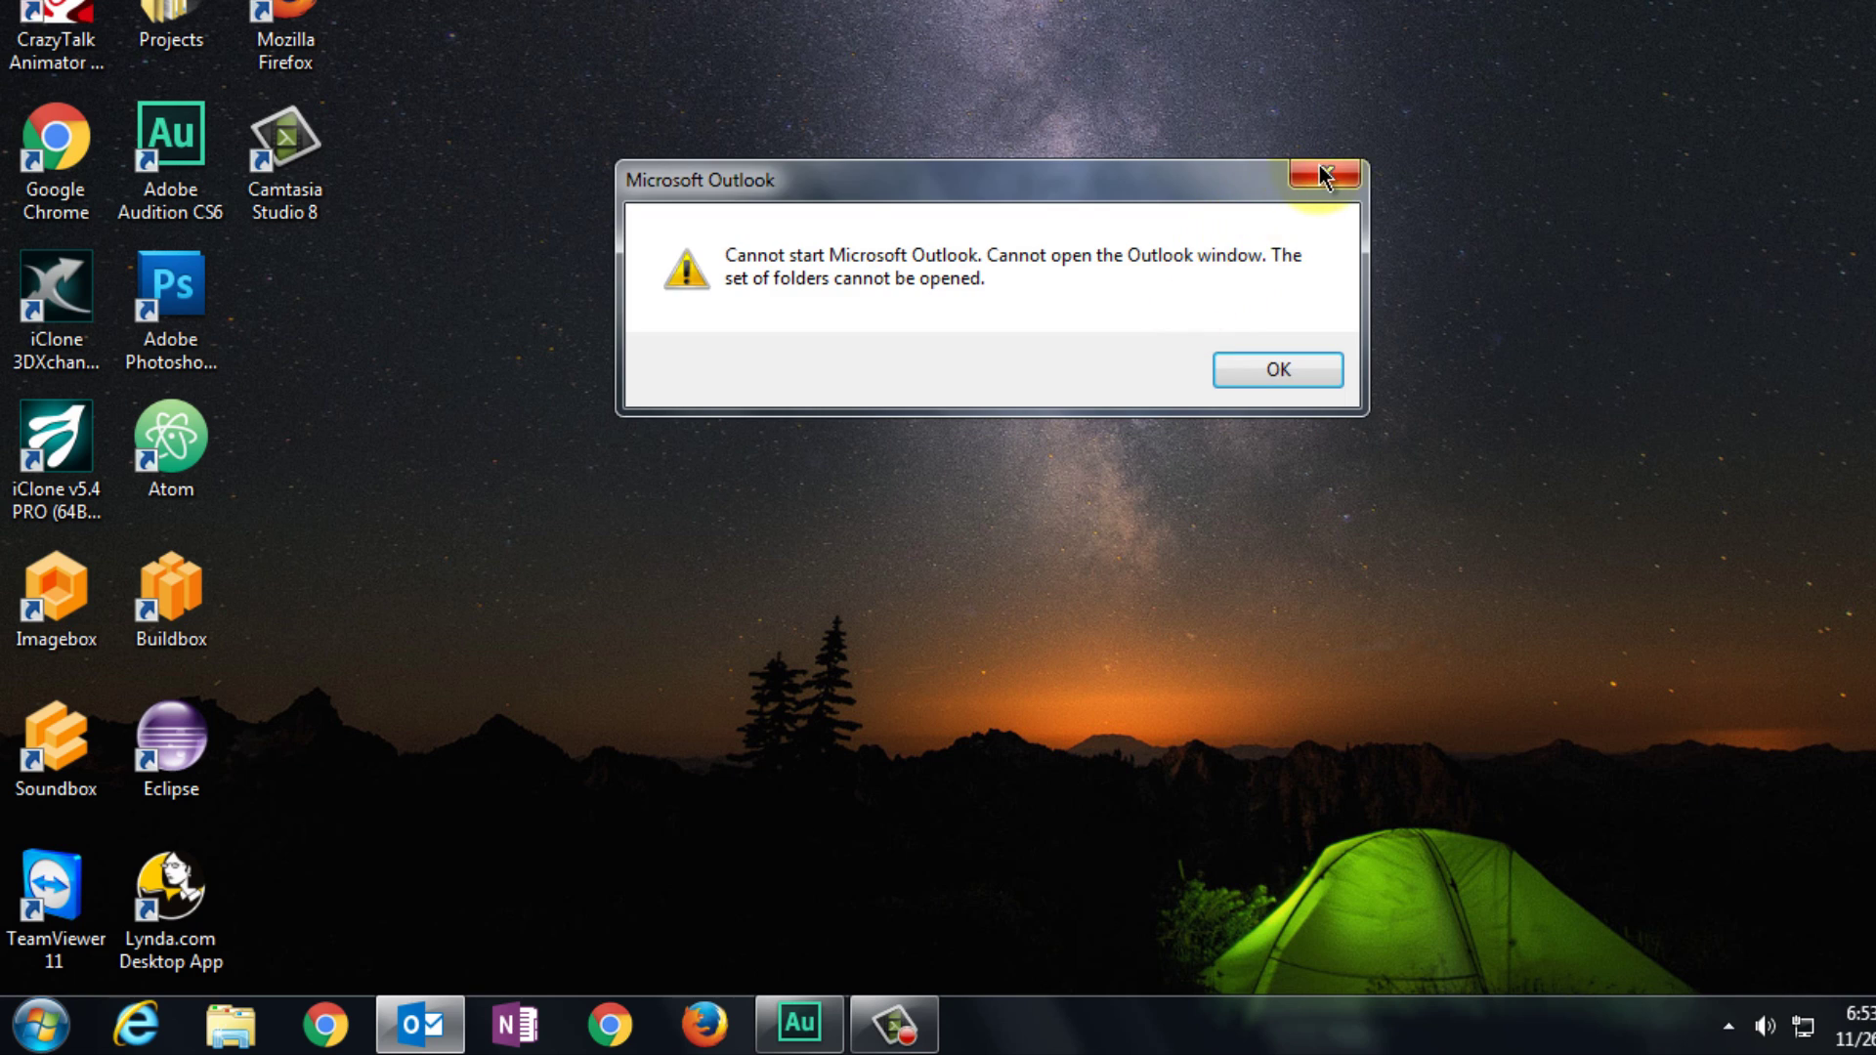
pyautogui.click(1323, 175)
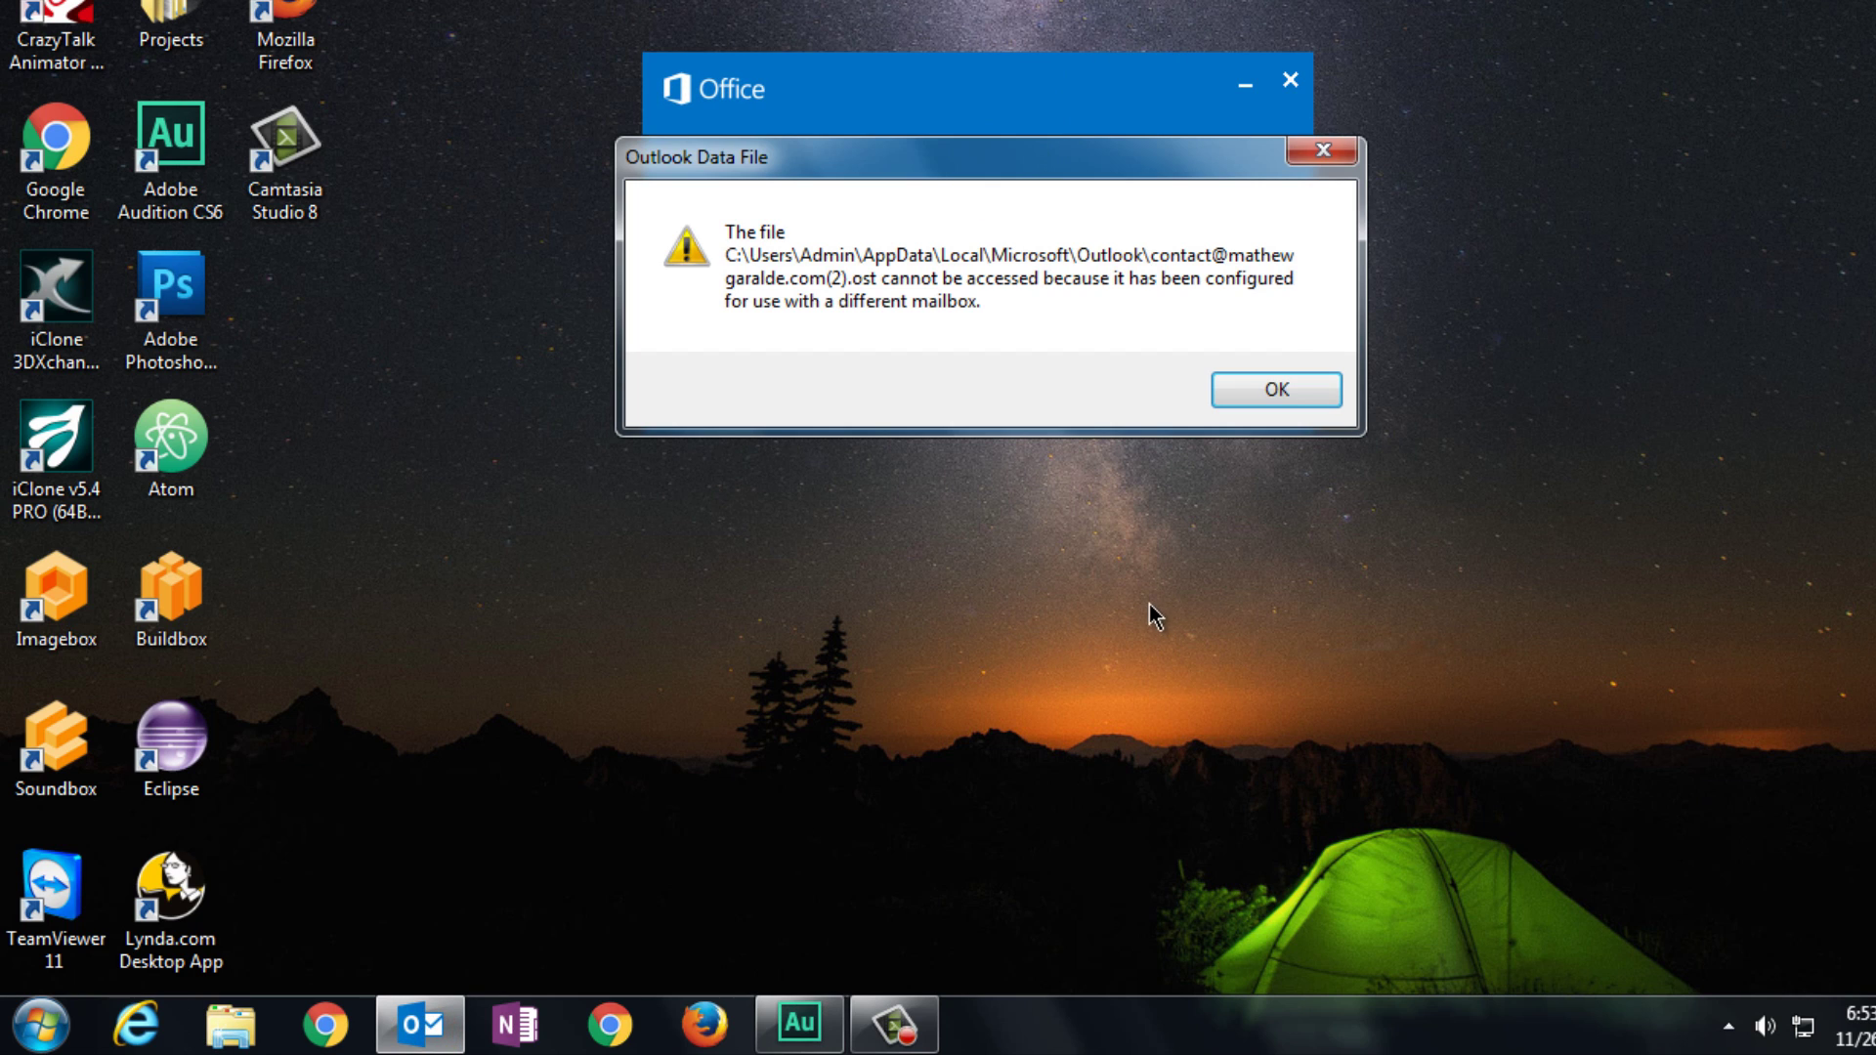
pyautogui.click(1314, 397)
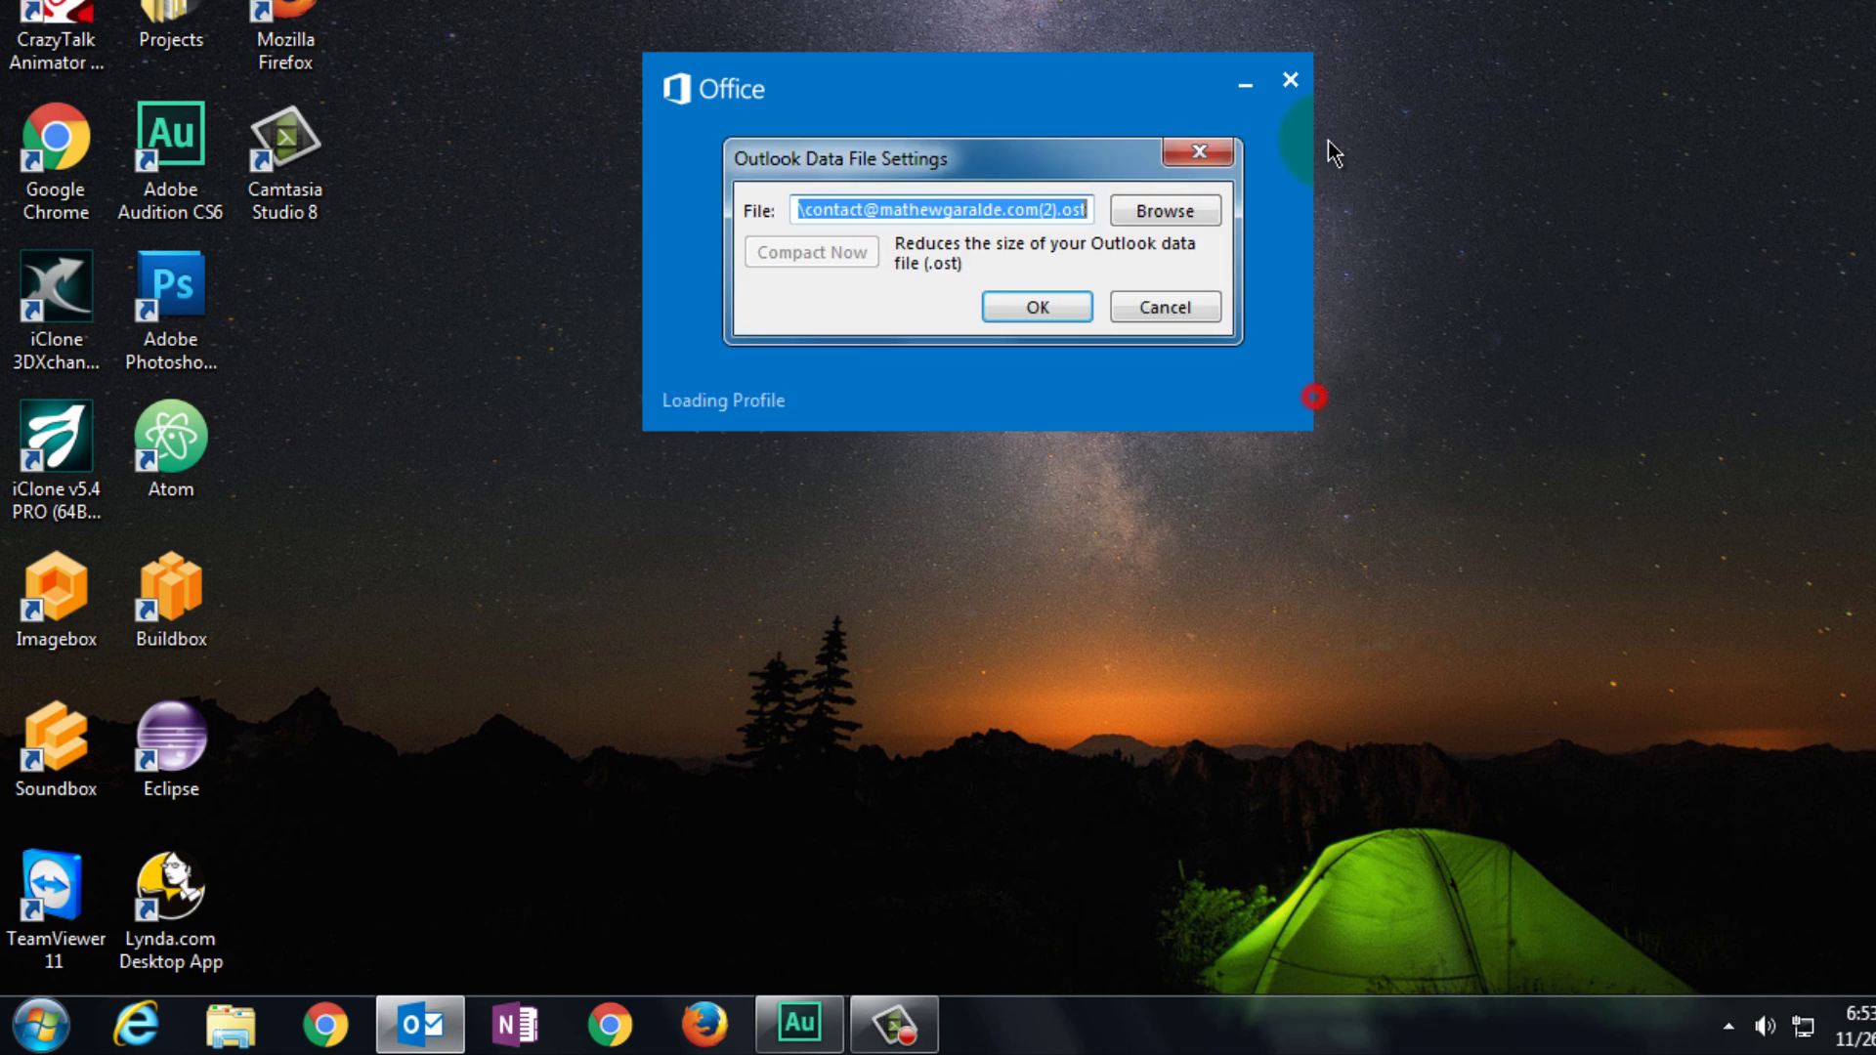
pyautogui.click(1202, 152)
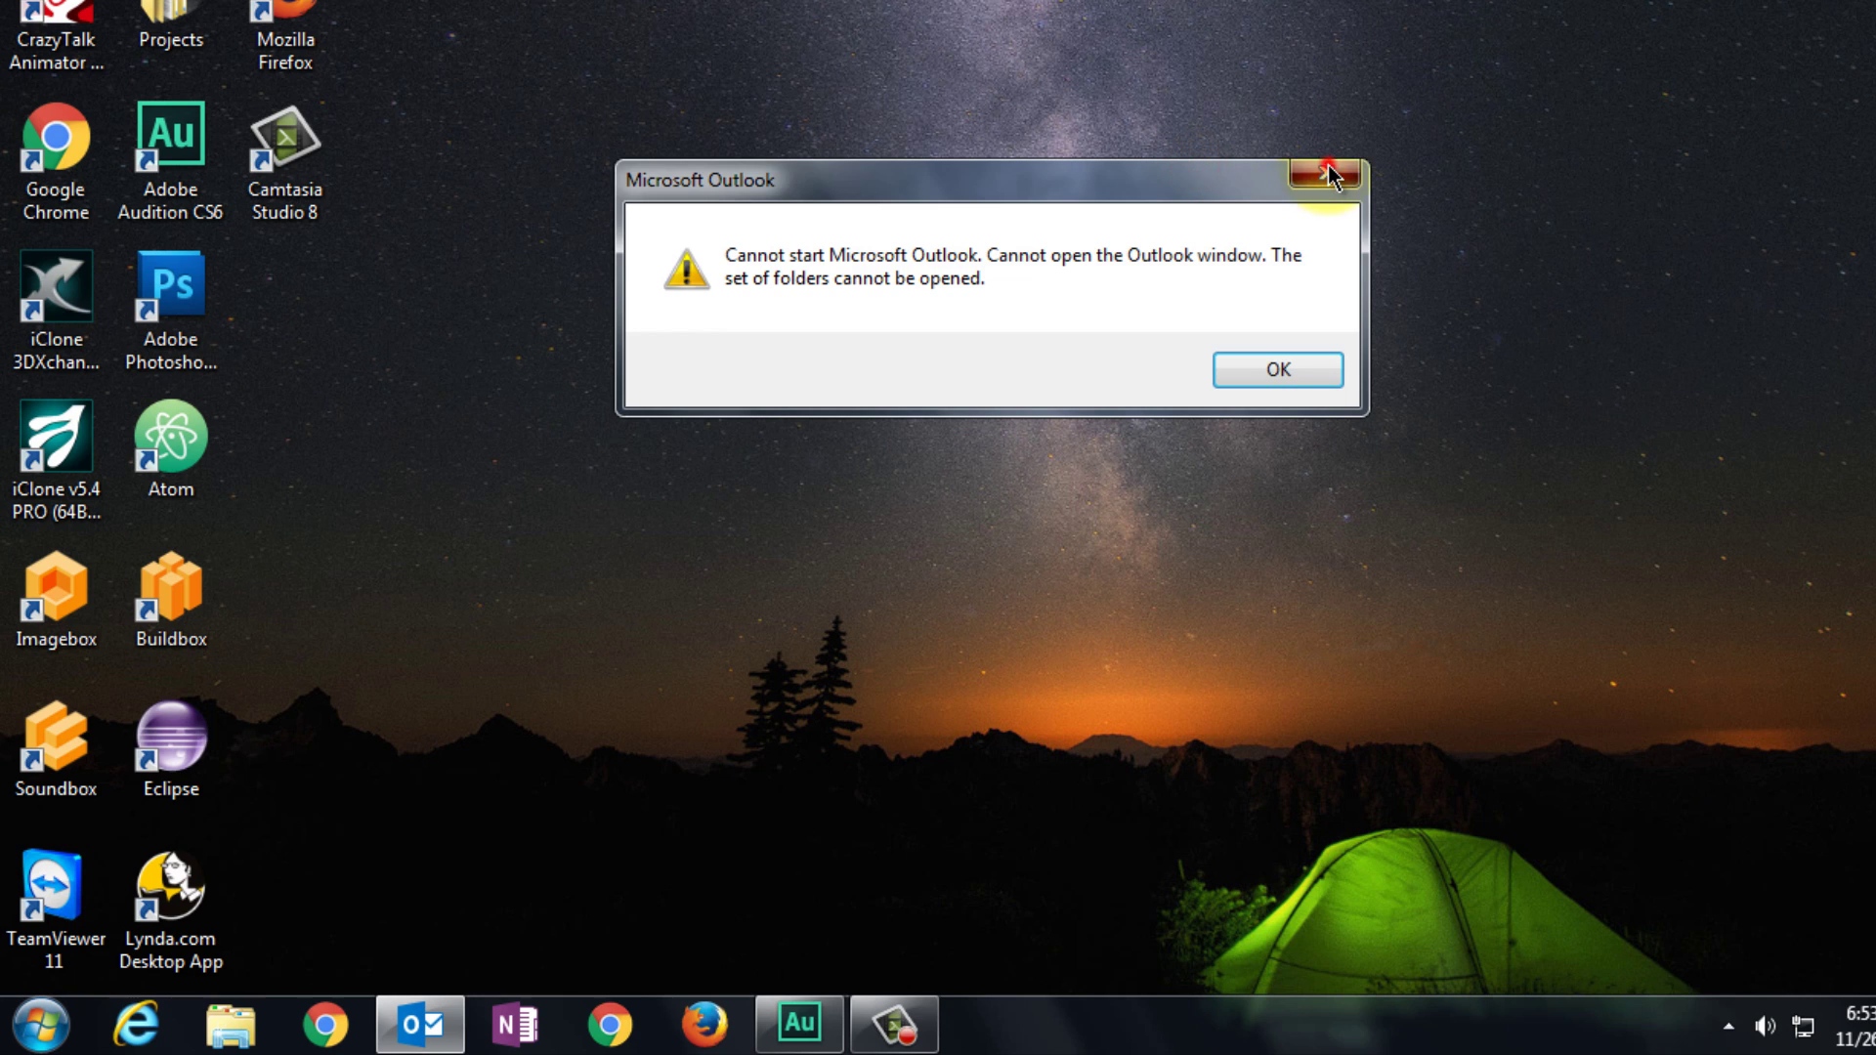
pyautogui.click(1327, 174)
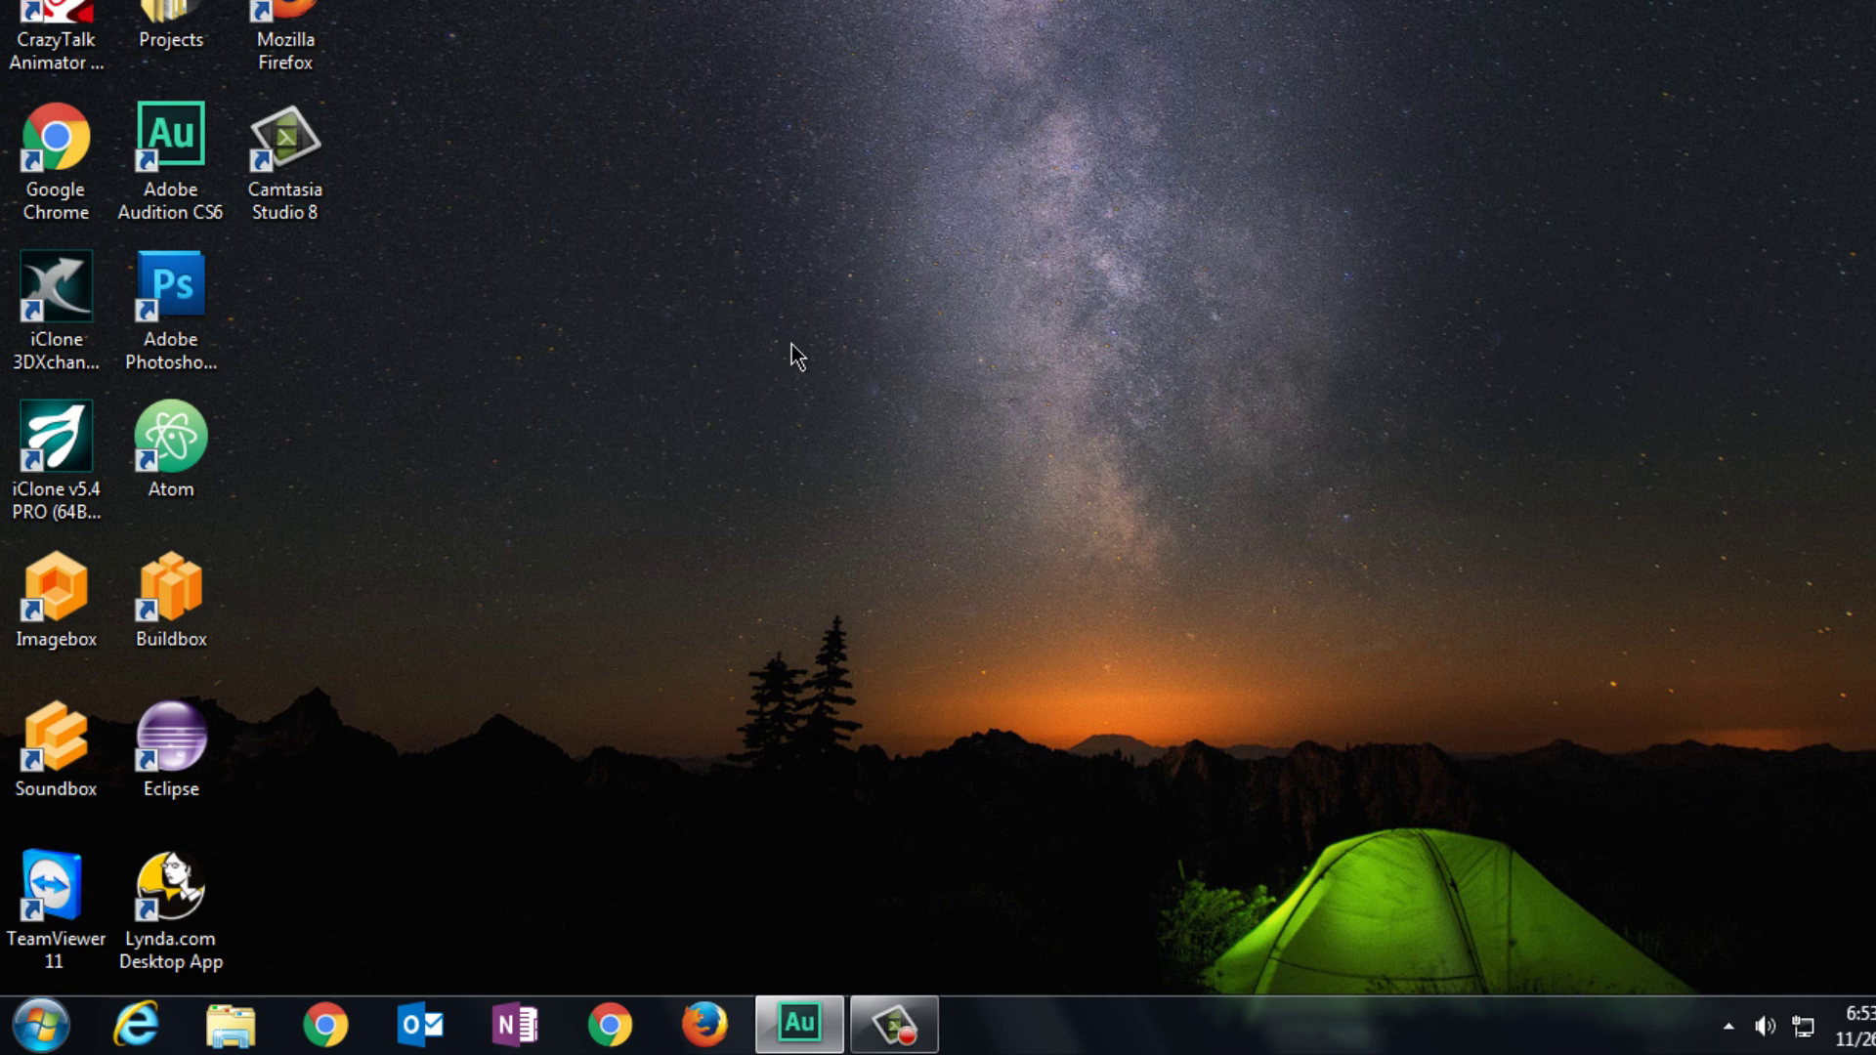
# - Open Control Panel from Start, enlarge its window, and set View by to Category
pyautogui.click(40, 1024)
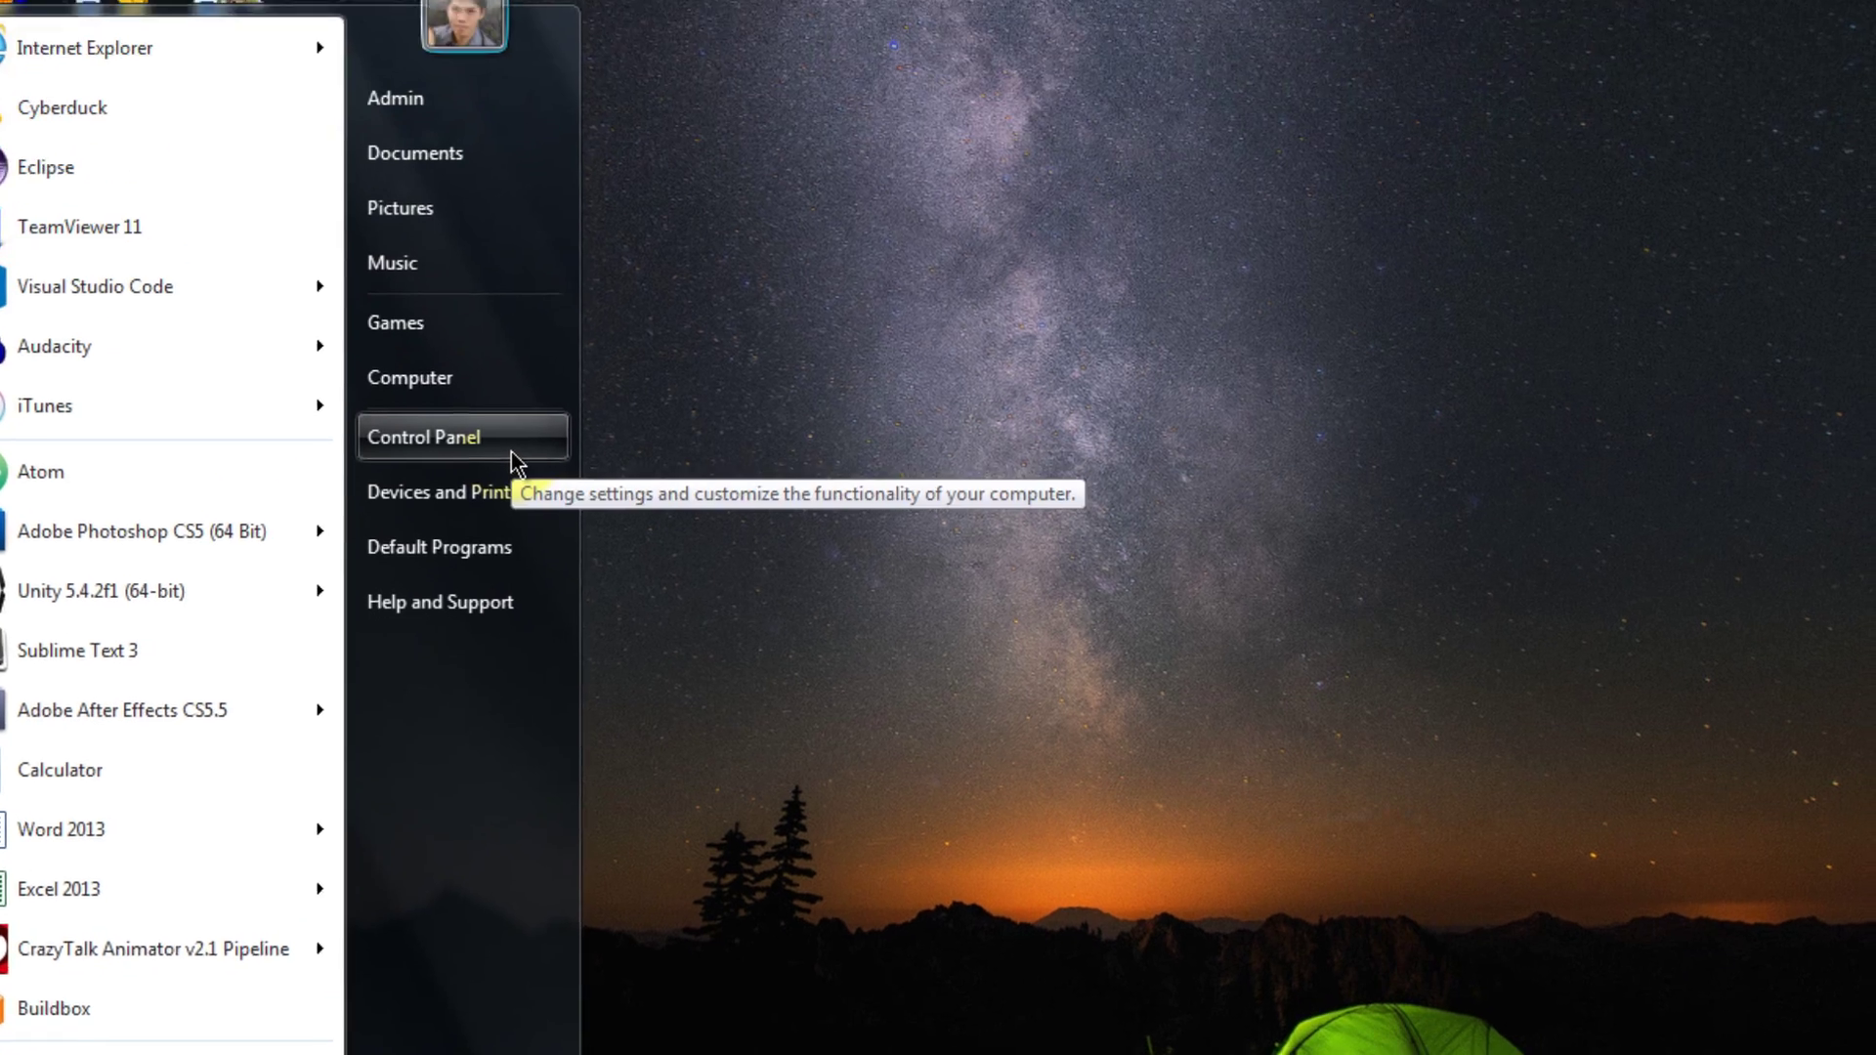
pyautogui.click(511, 452)
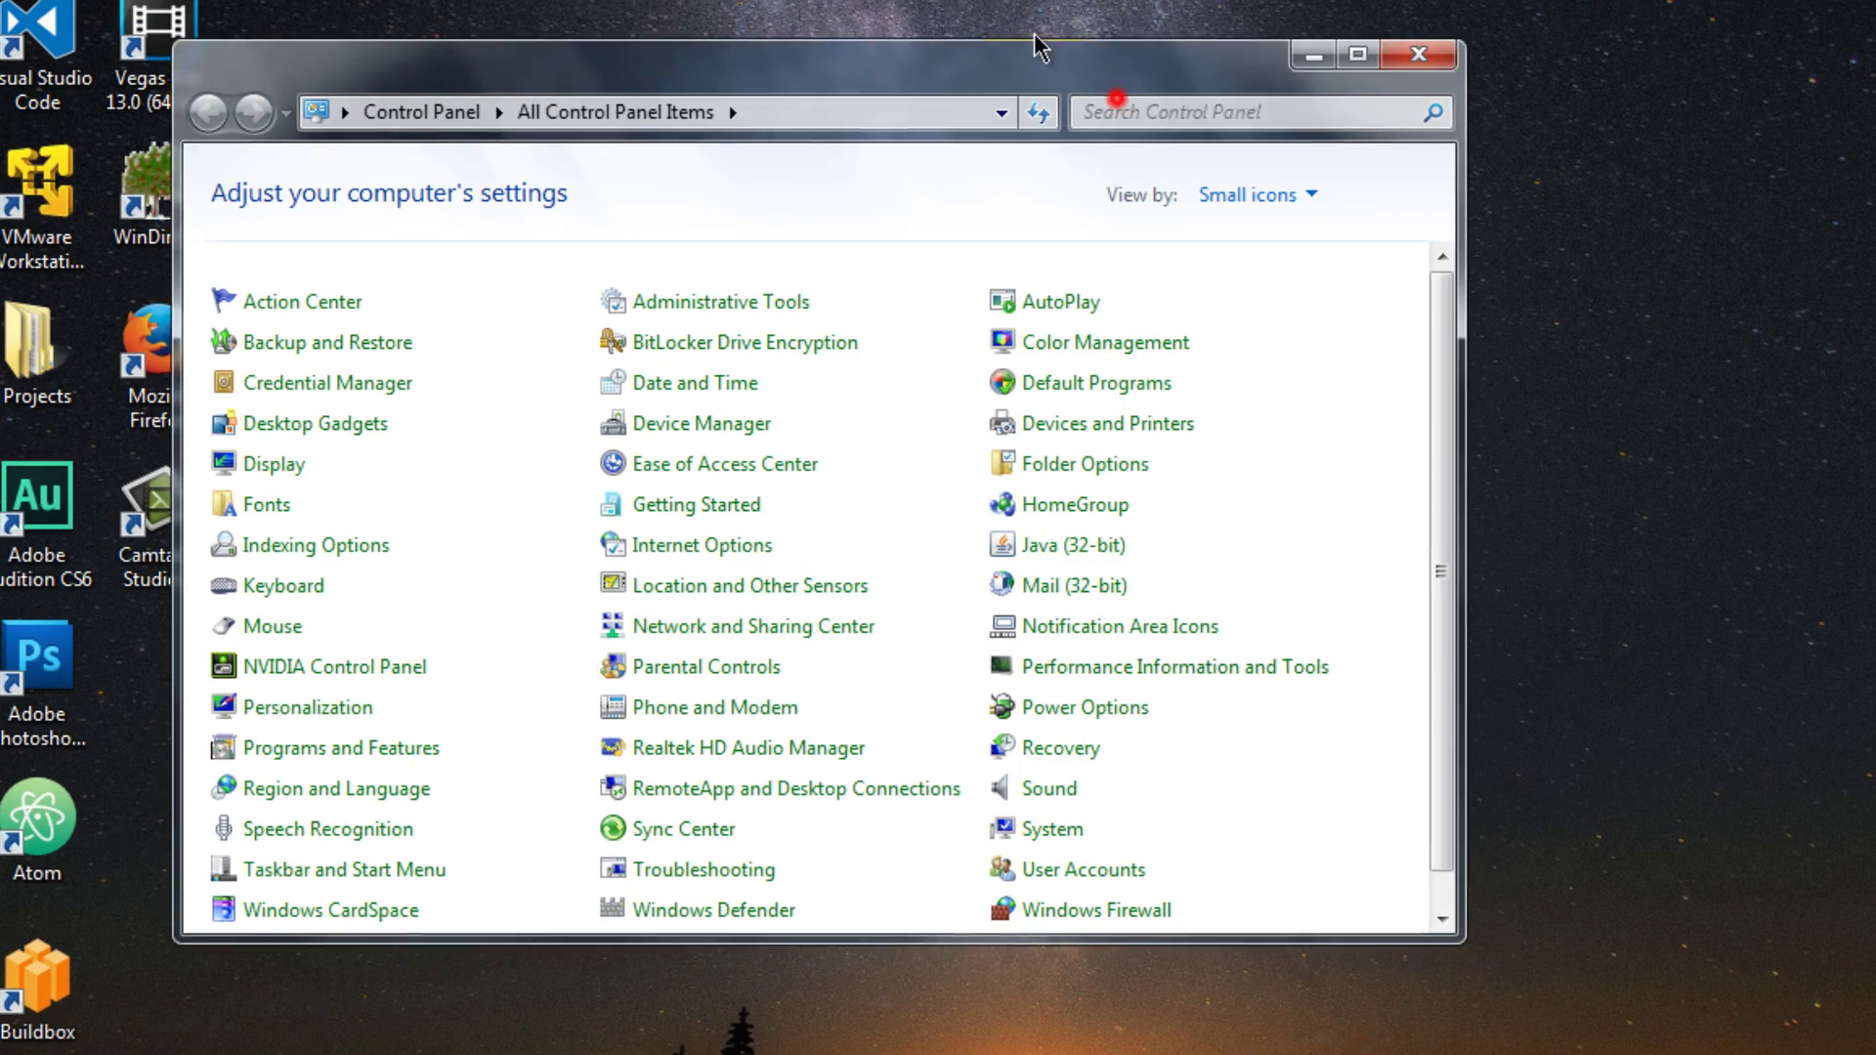
pyautogui.moveTo(1036, 44); pyautogui.dragTo(989, 0)
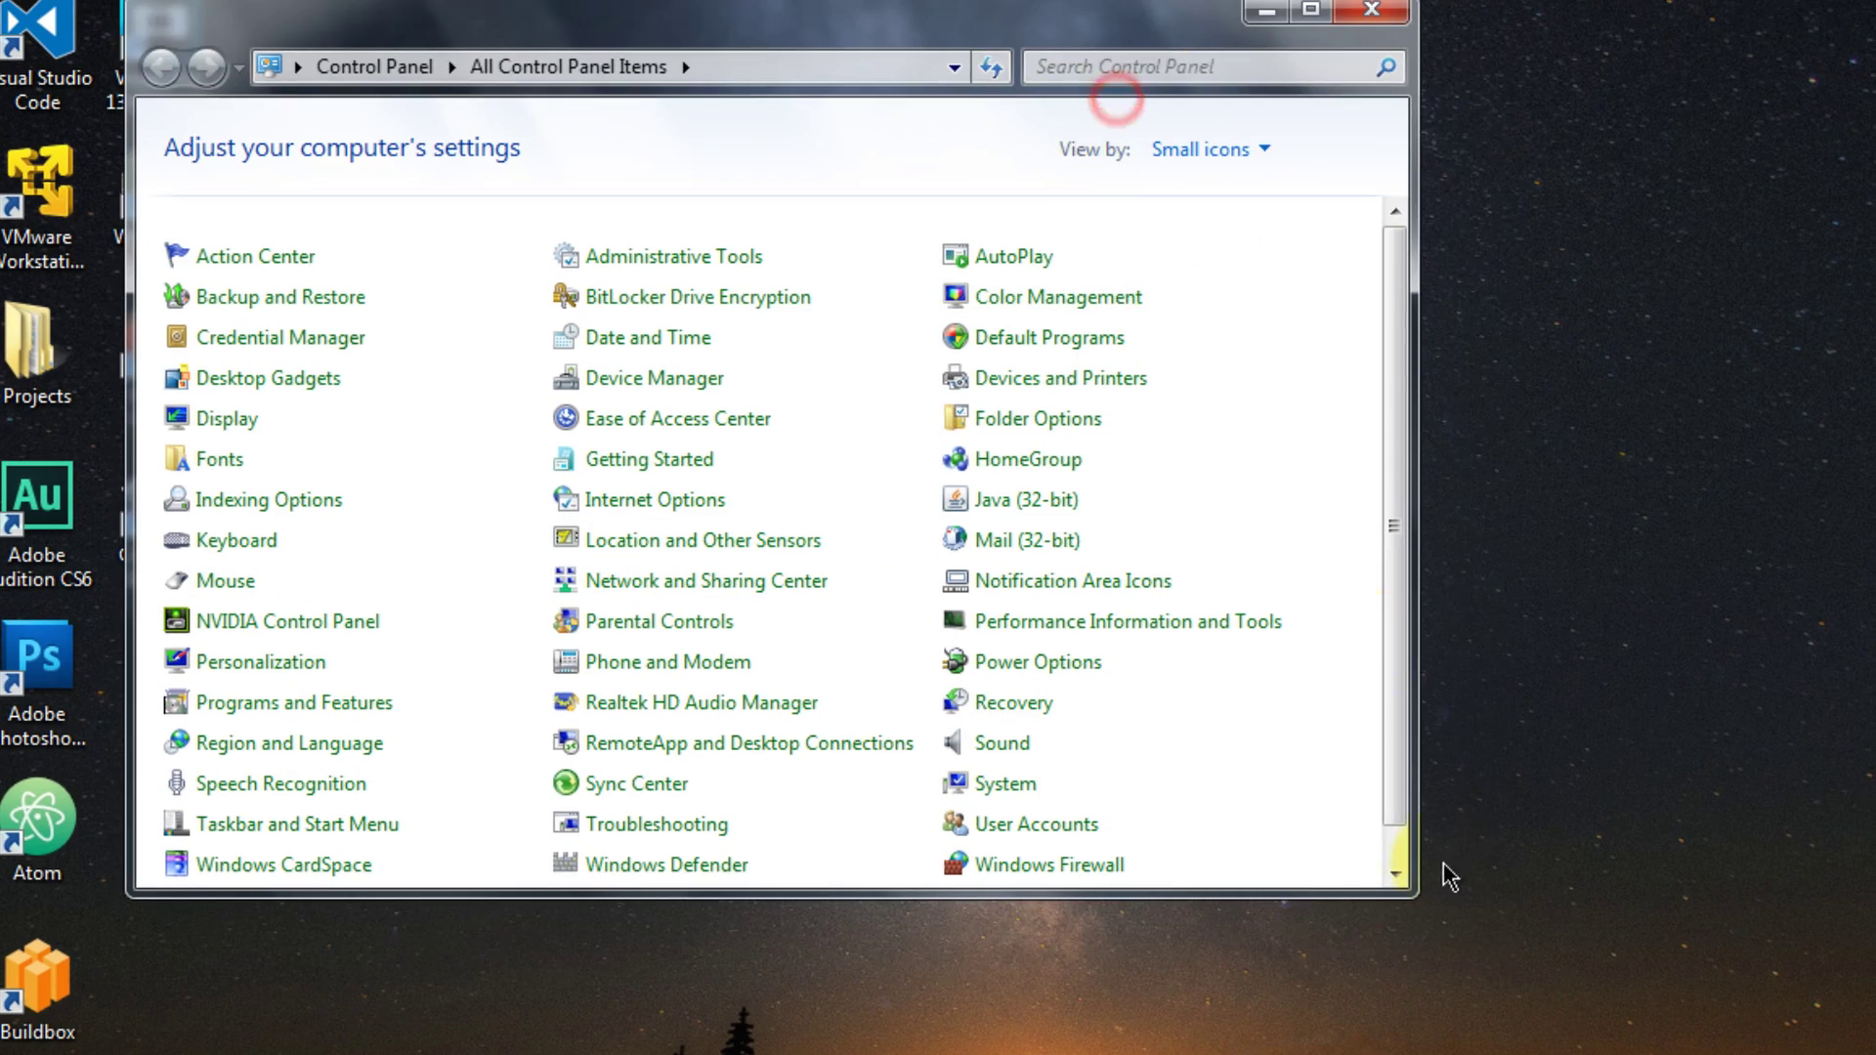
pyautogui.moveTo(1409, 891); pyautogui.dragTo(1670, 1054)
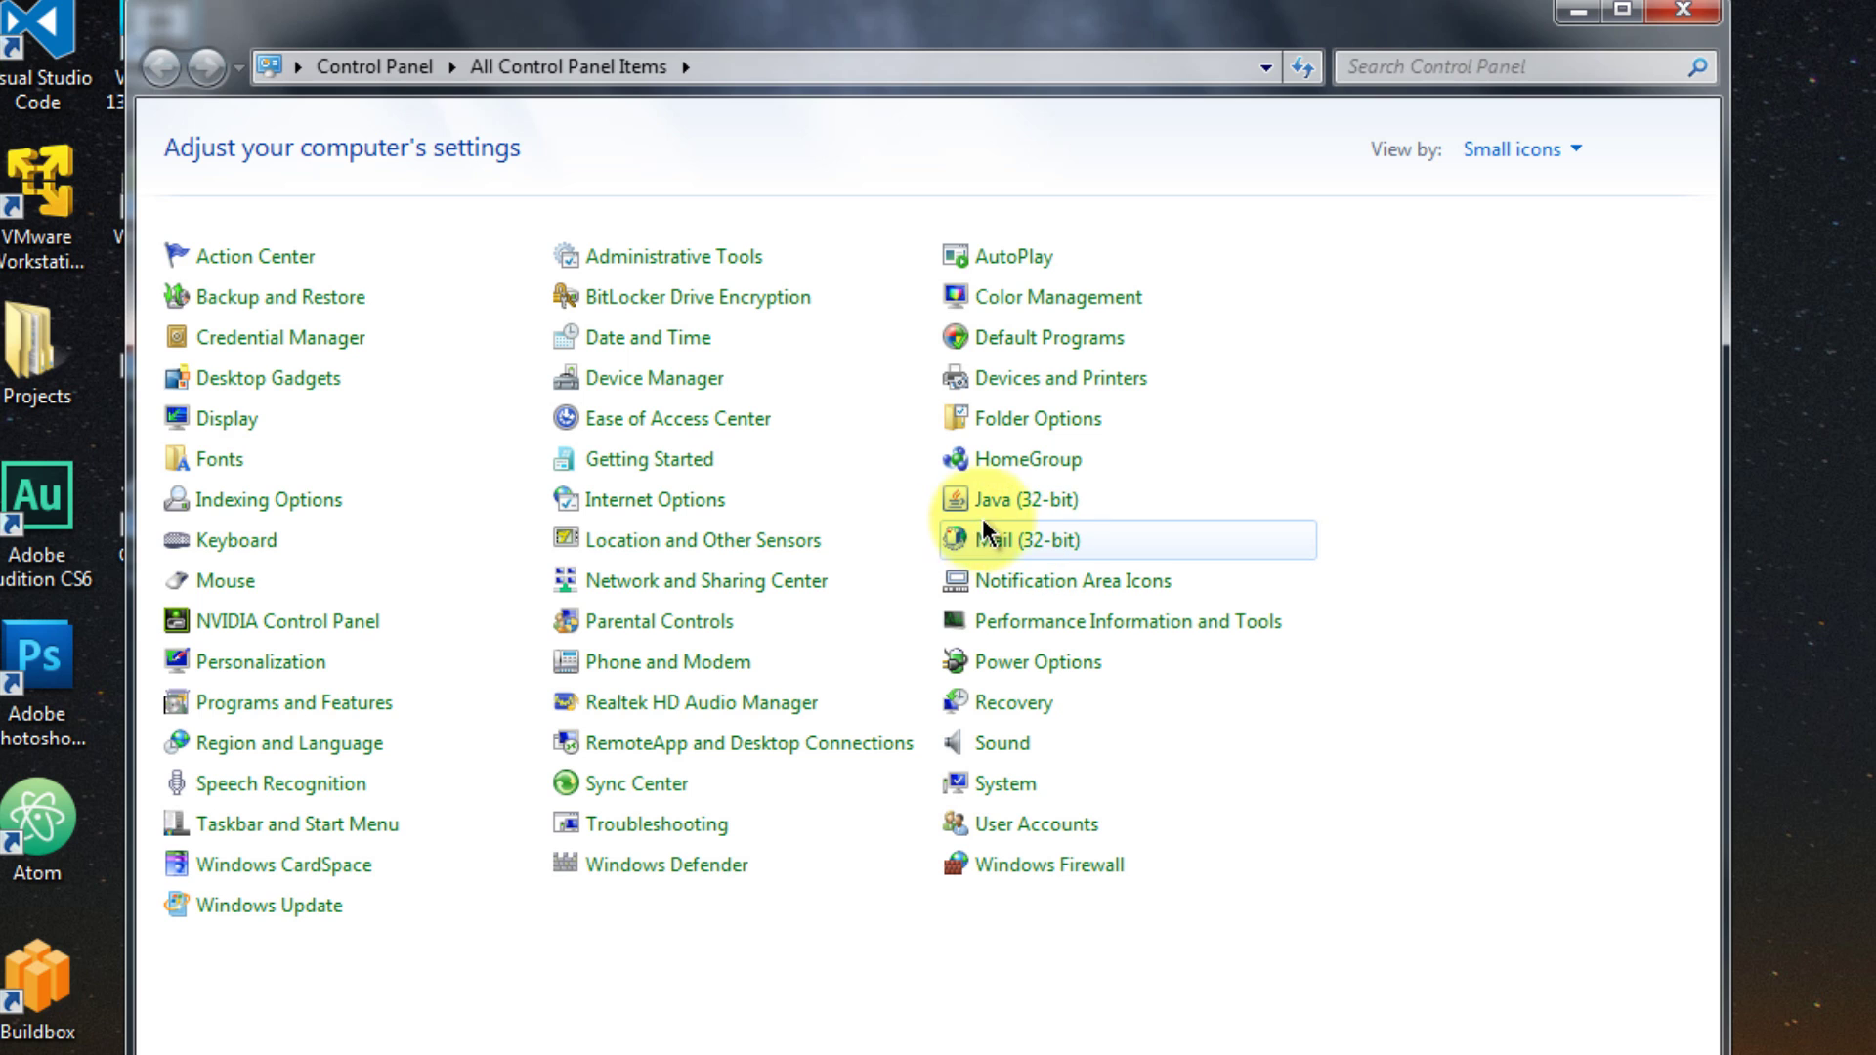
pyautogui.click(1539, 150)
pyautogui.click(1539, 195)
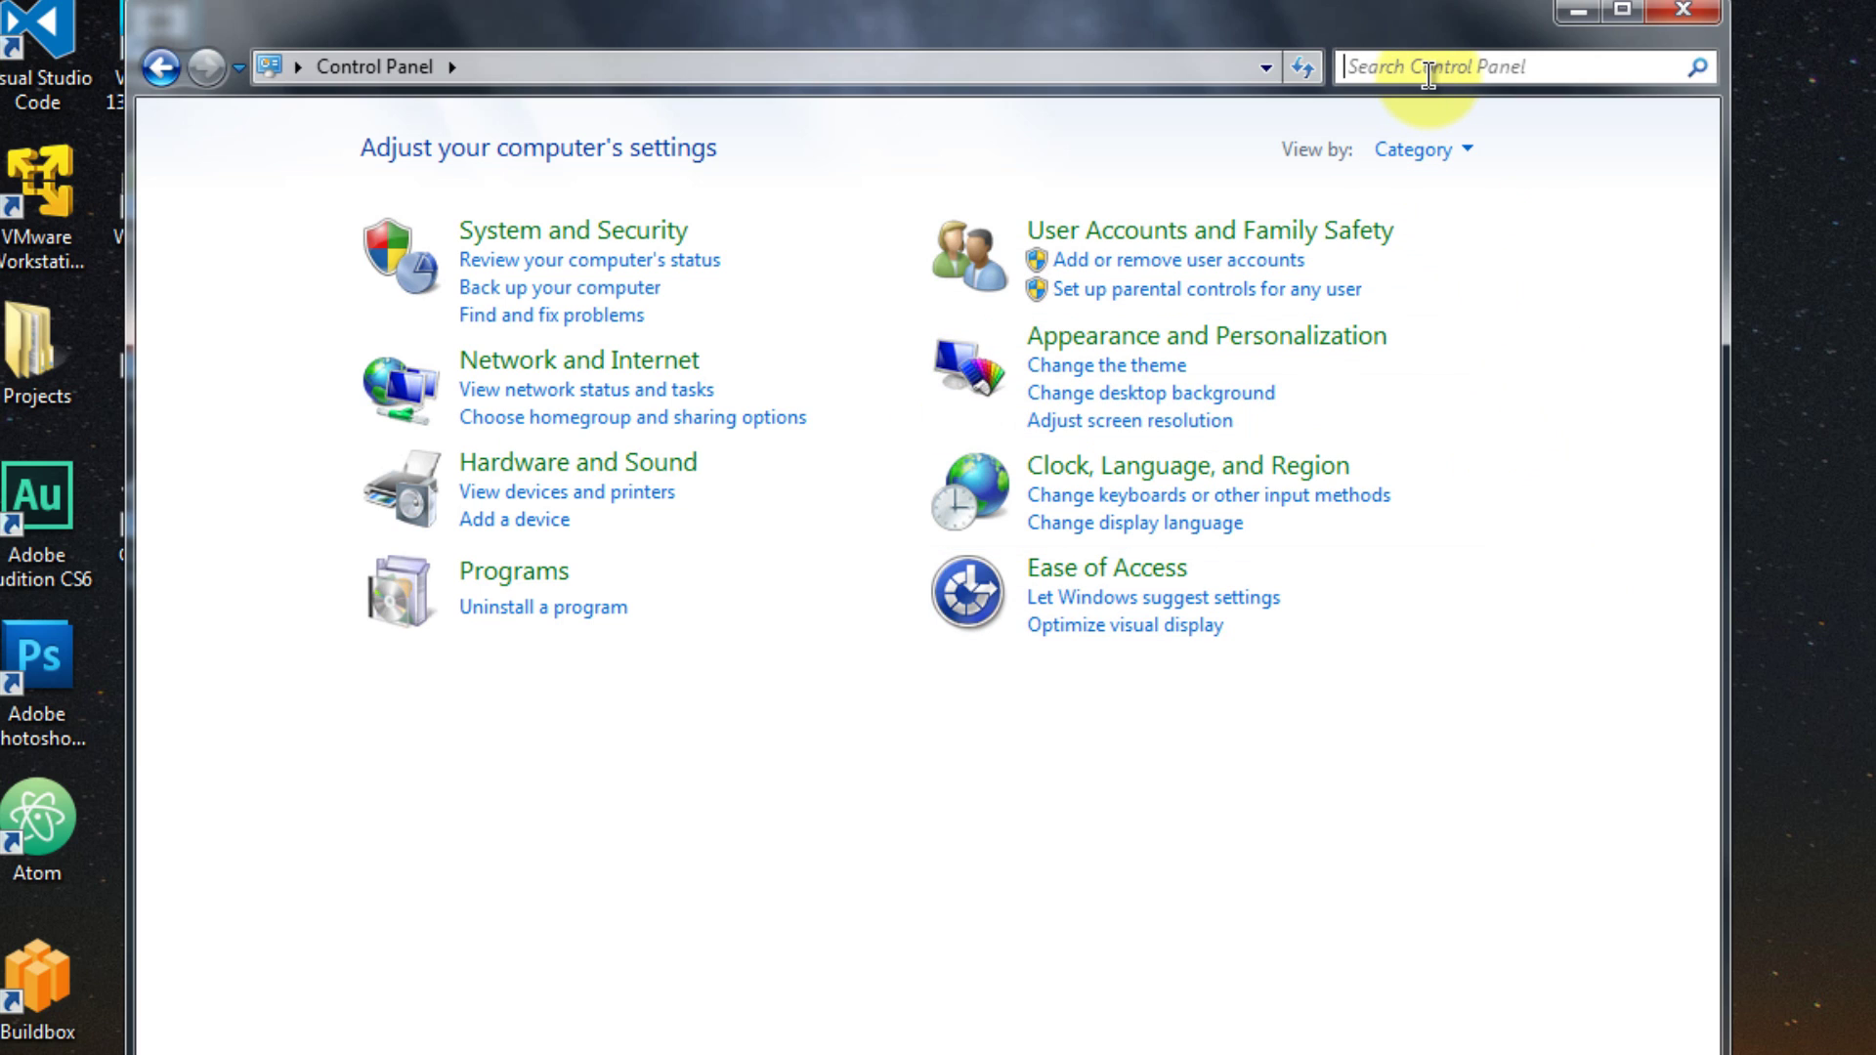
# - Search Control Panel for 'mail' and open Mail (32-bit) Setup, closing and reopening it once
pyautogui.write('m')
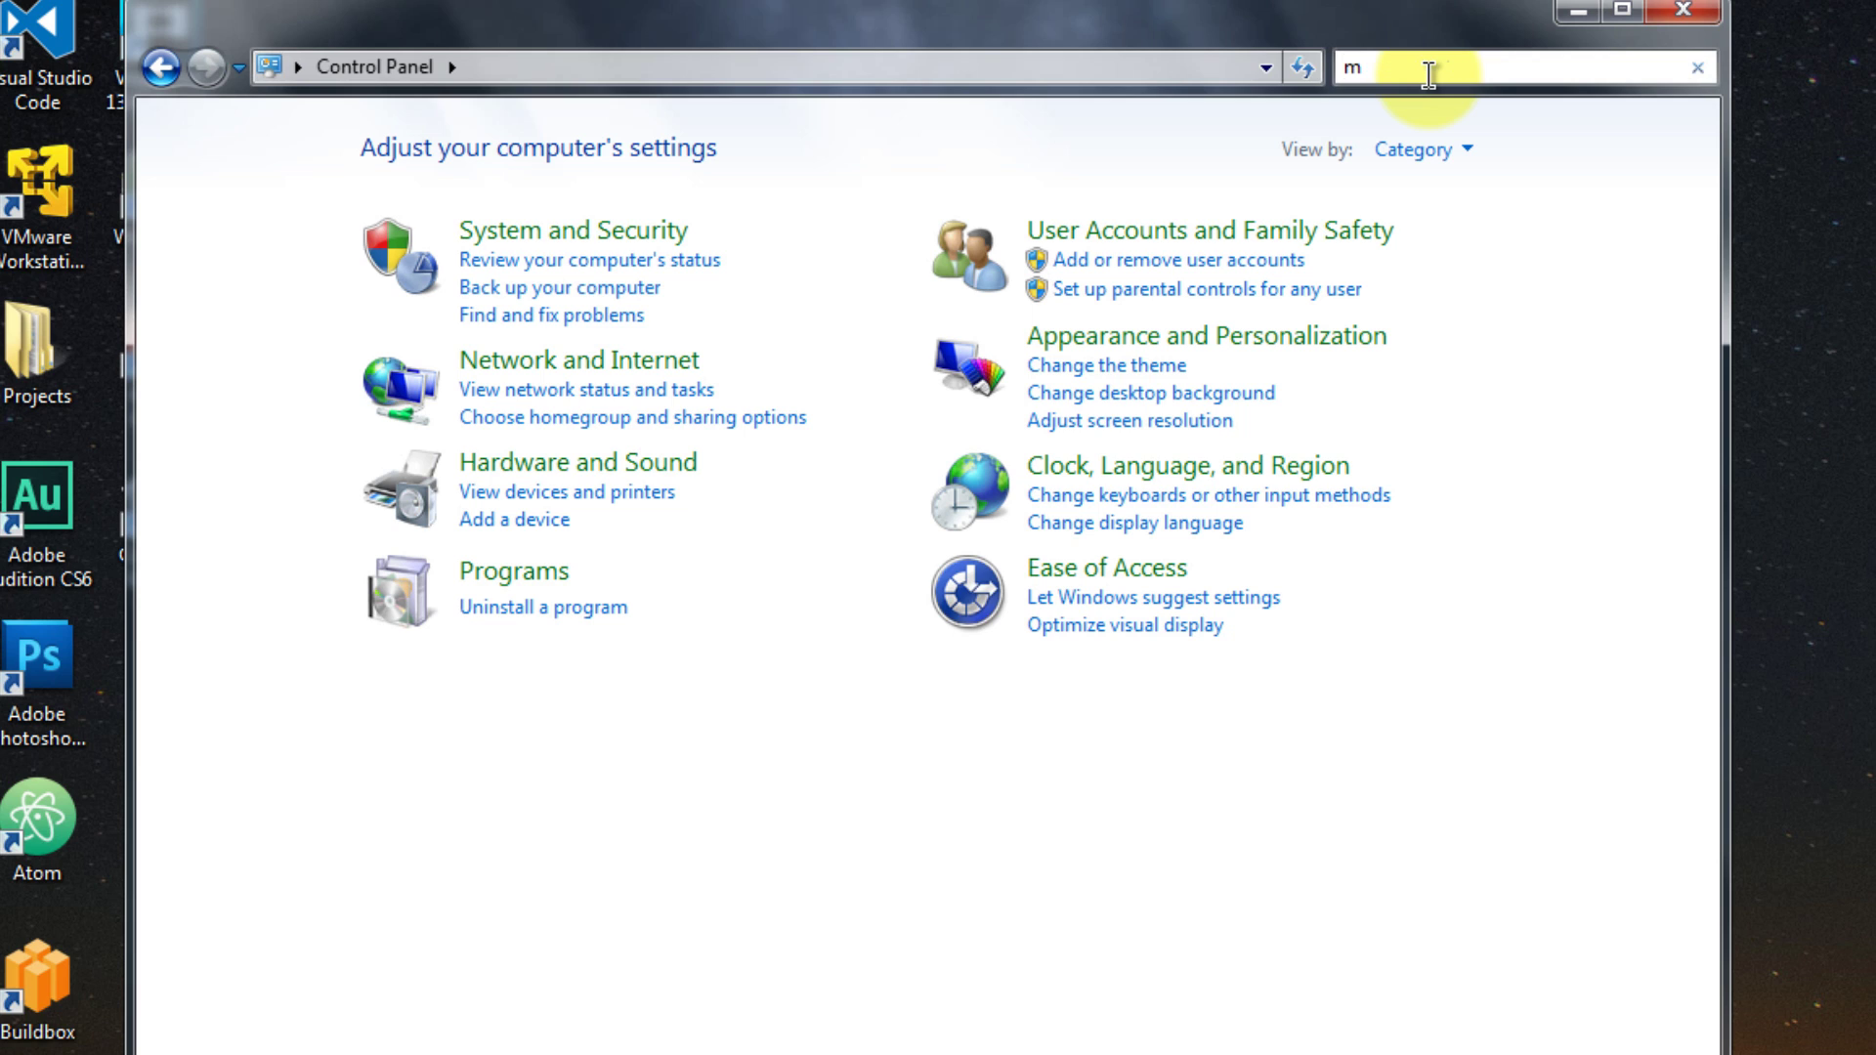
pyautogui.write('ail')
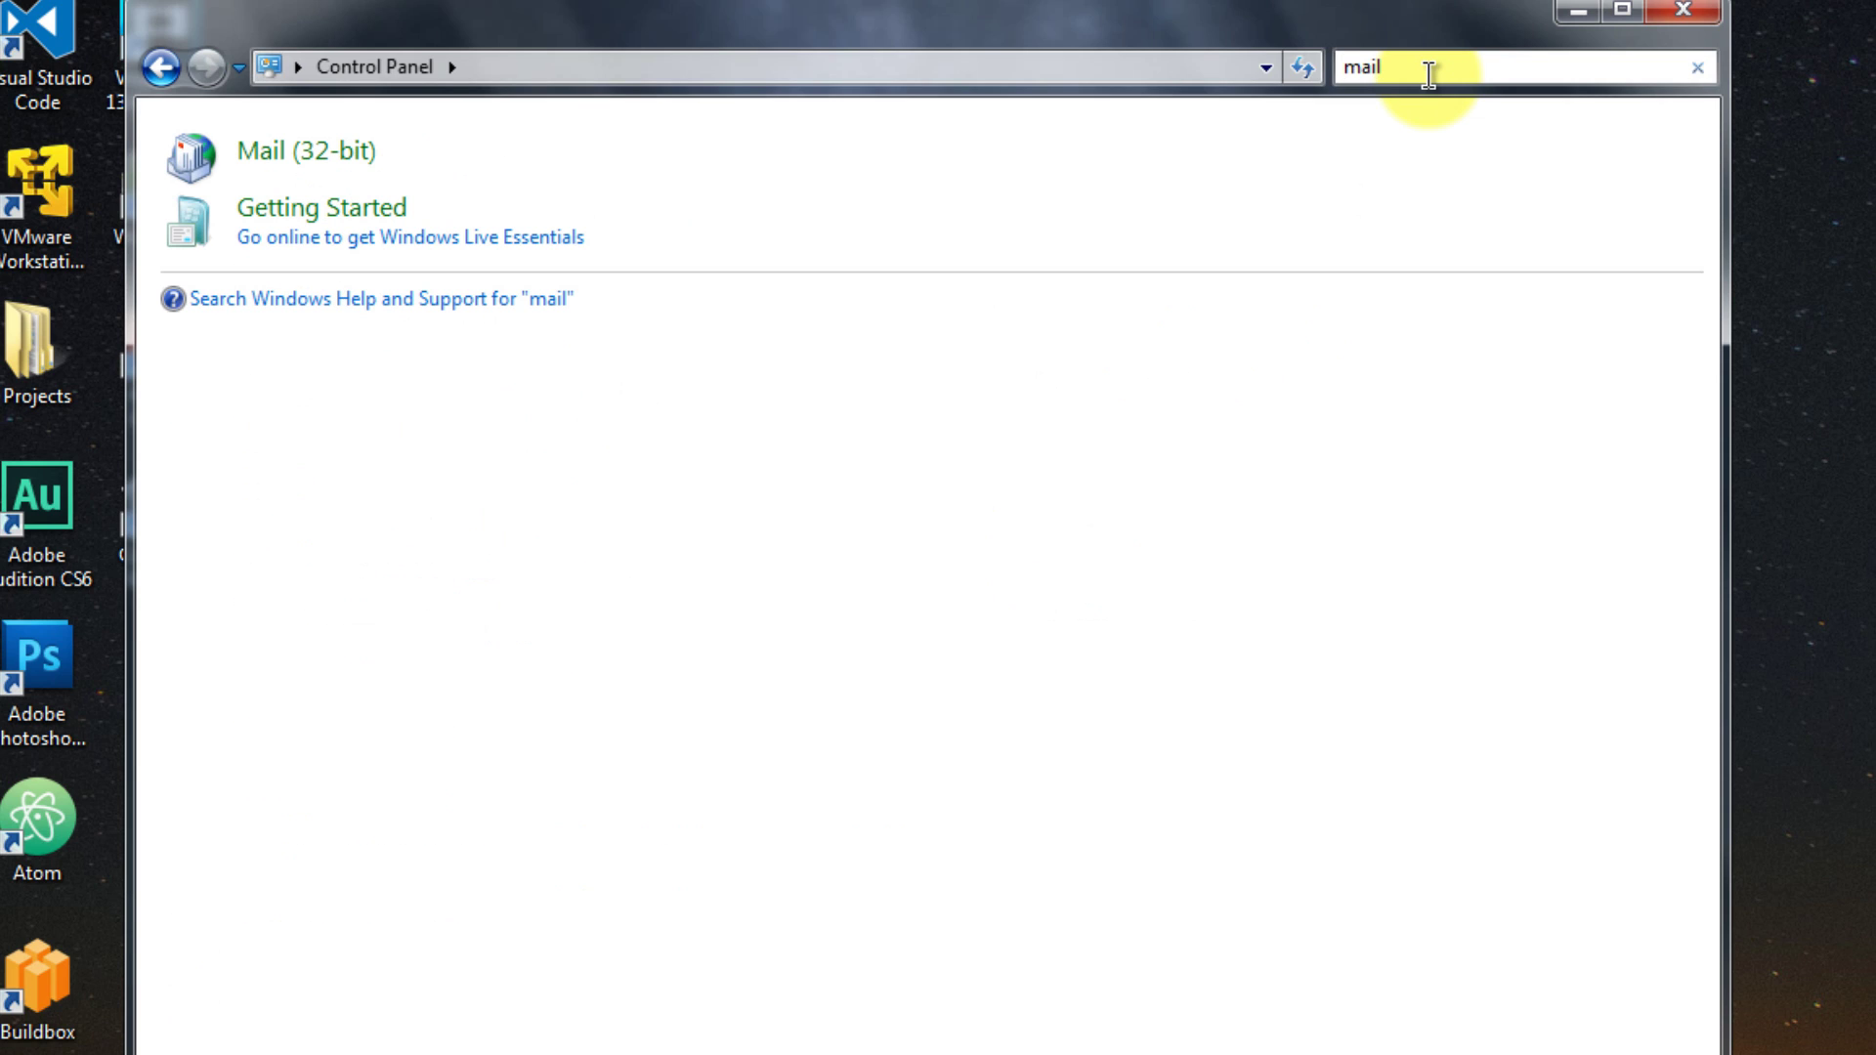
pyautogui.click(333, 152)
pyautogui.moveTo(473, 129); pyautogui.dragTo(801, 572)
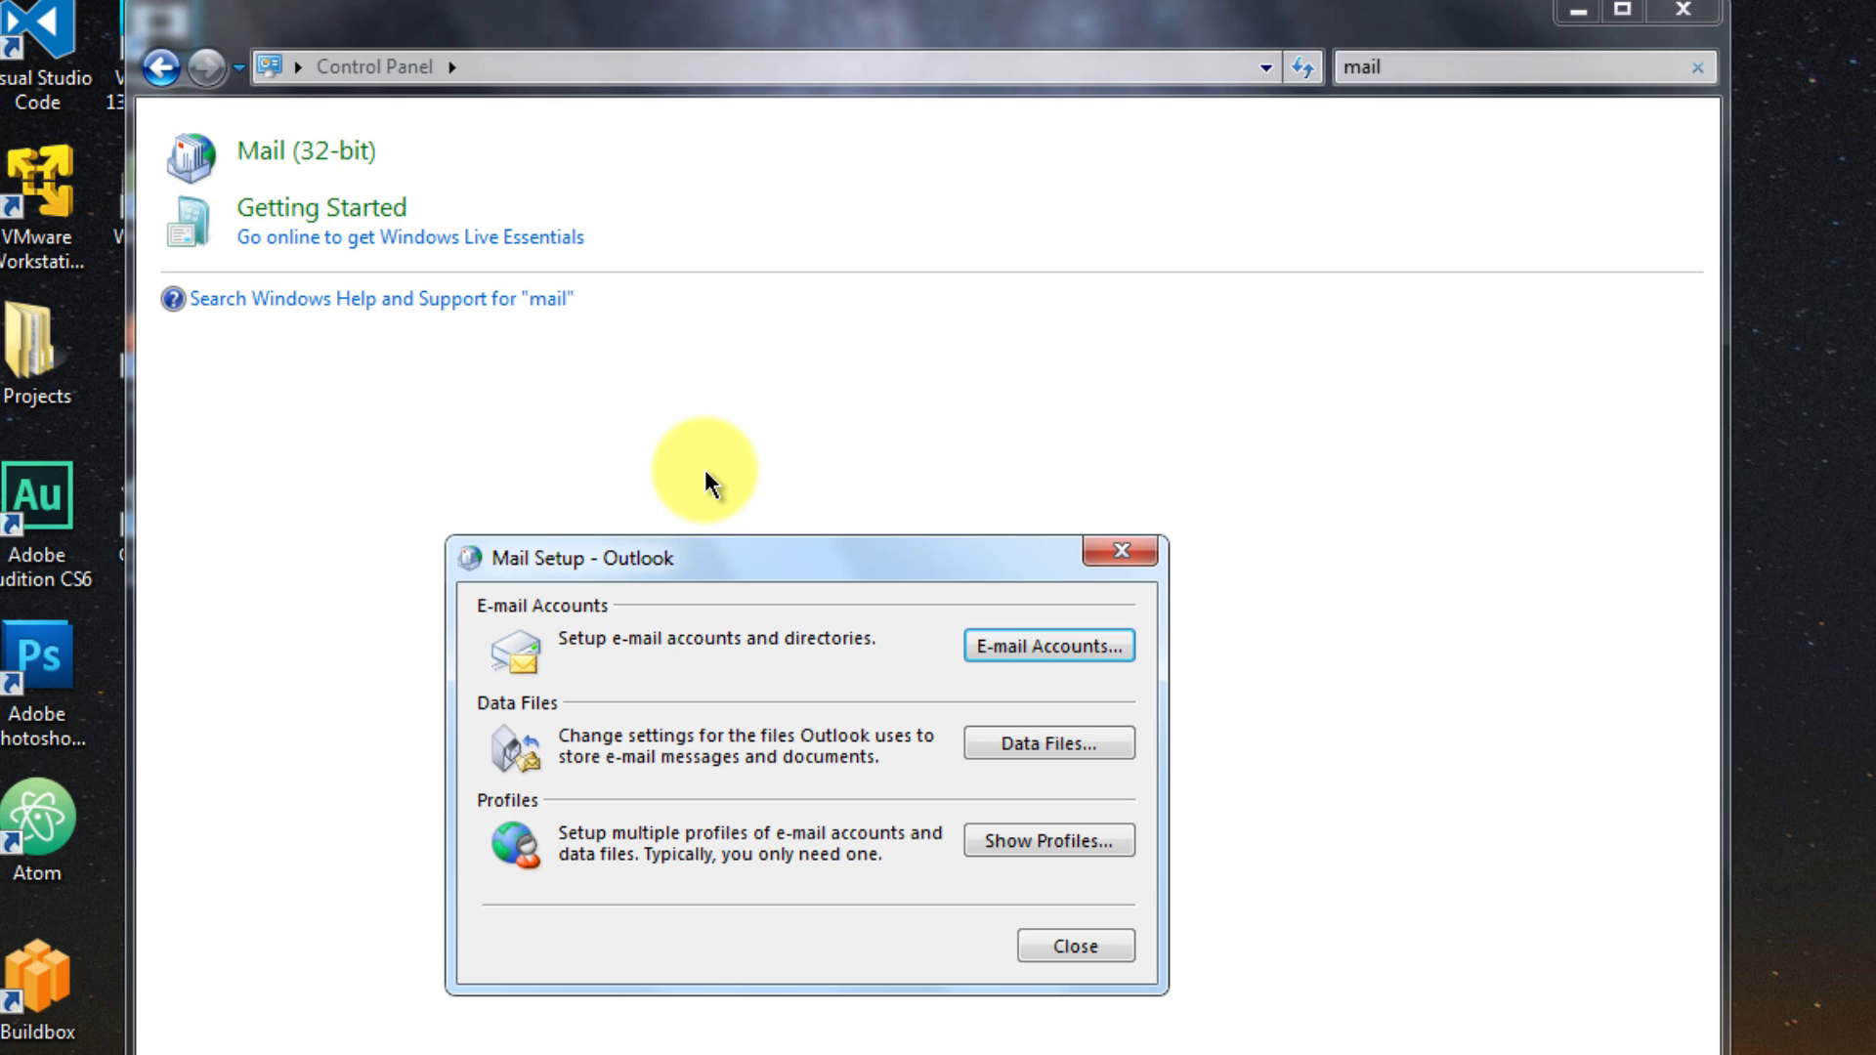
pyautogui.click(1124, 552)
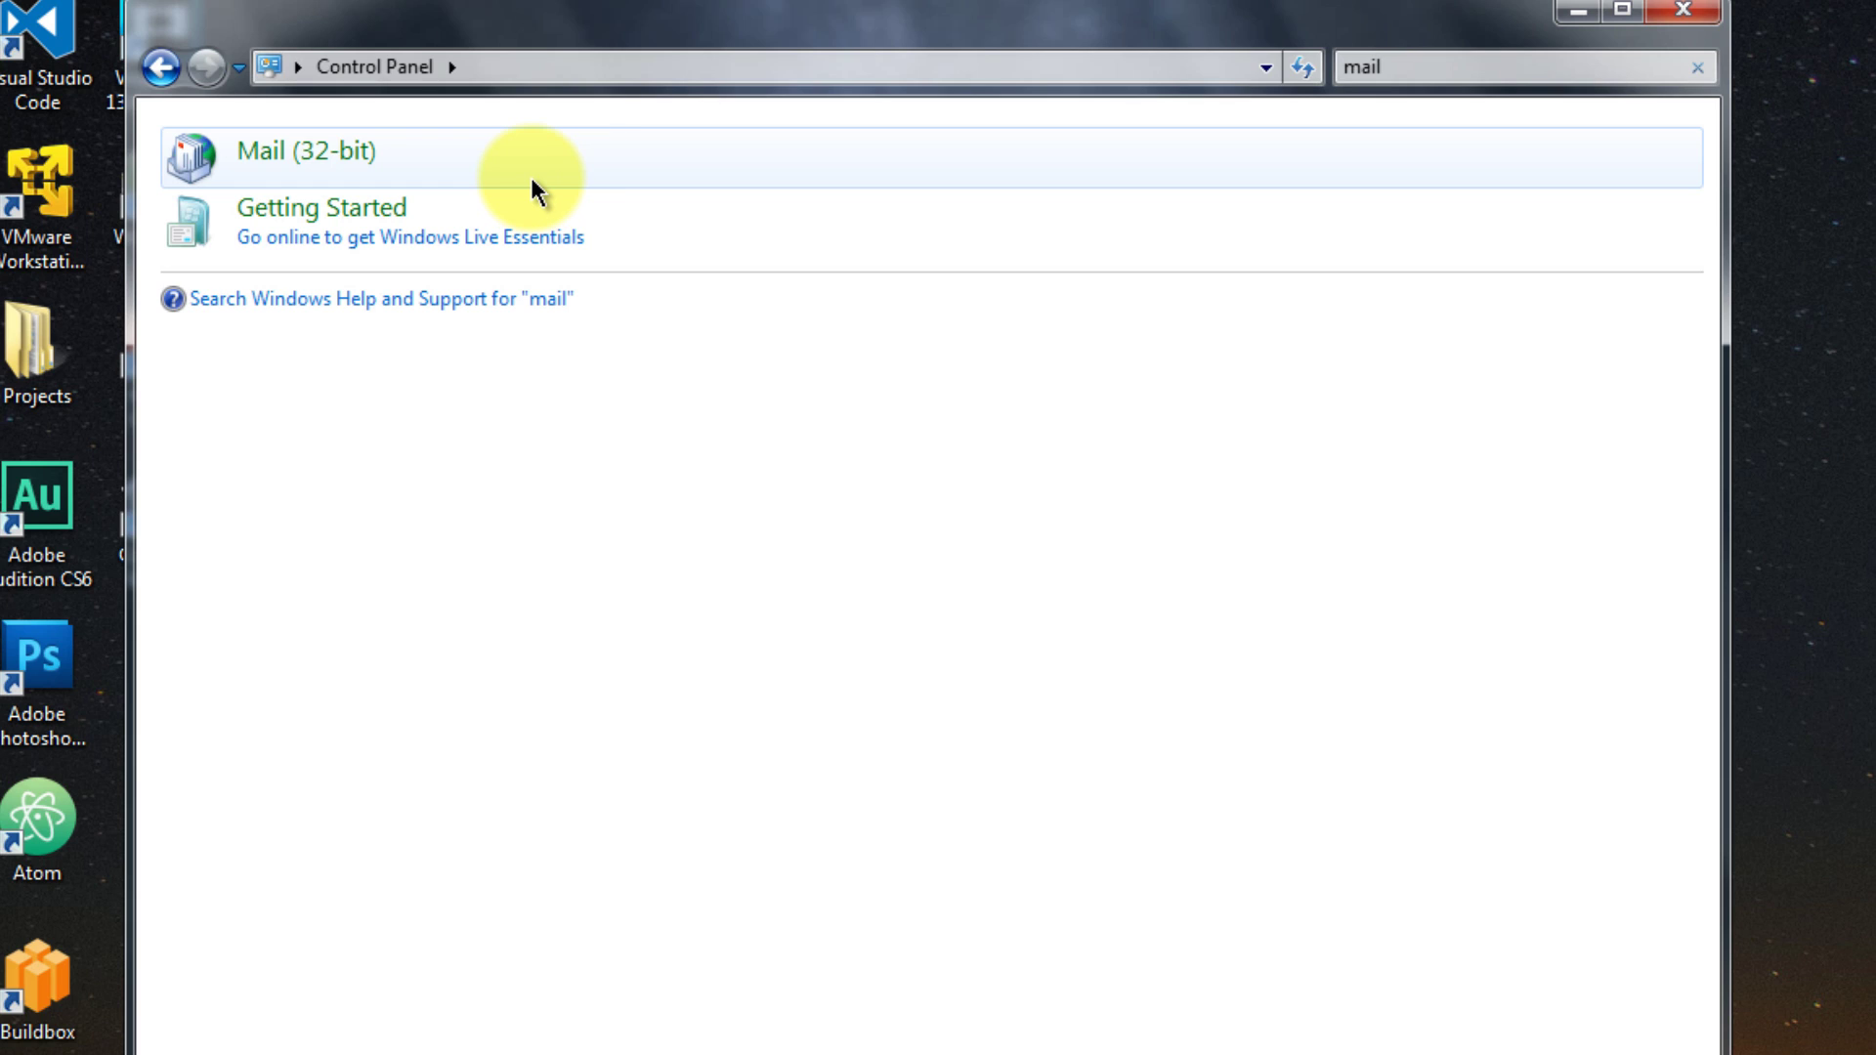
pyautogui.click(345, 148)
pyautogui.moveTo(658, 185); pyautogui.dragTo(787, 431)
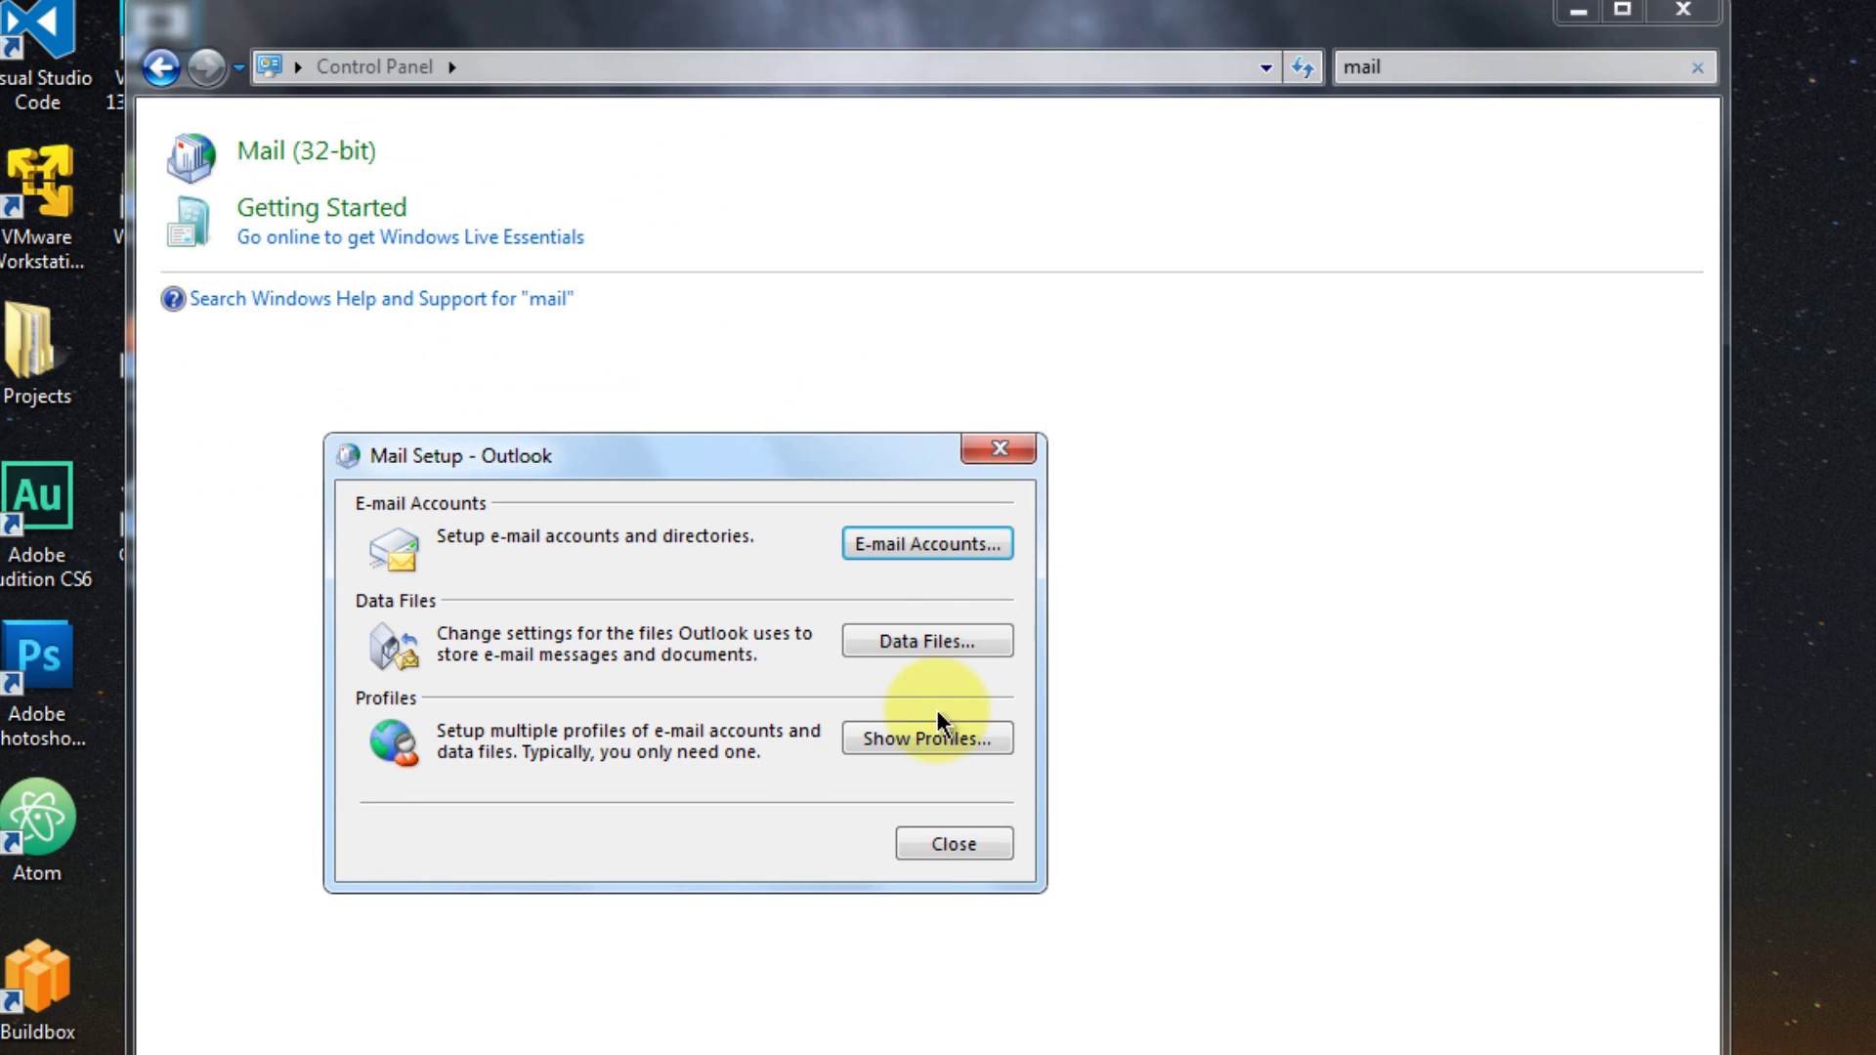
# - Show the mail profiles and add a new profile named 'New'
pyautogui.click(938, 738)
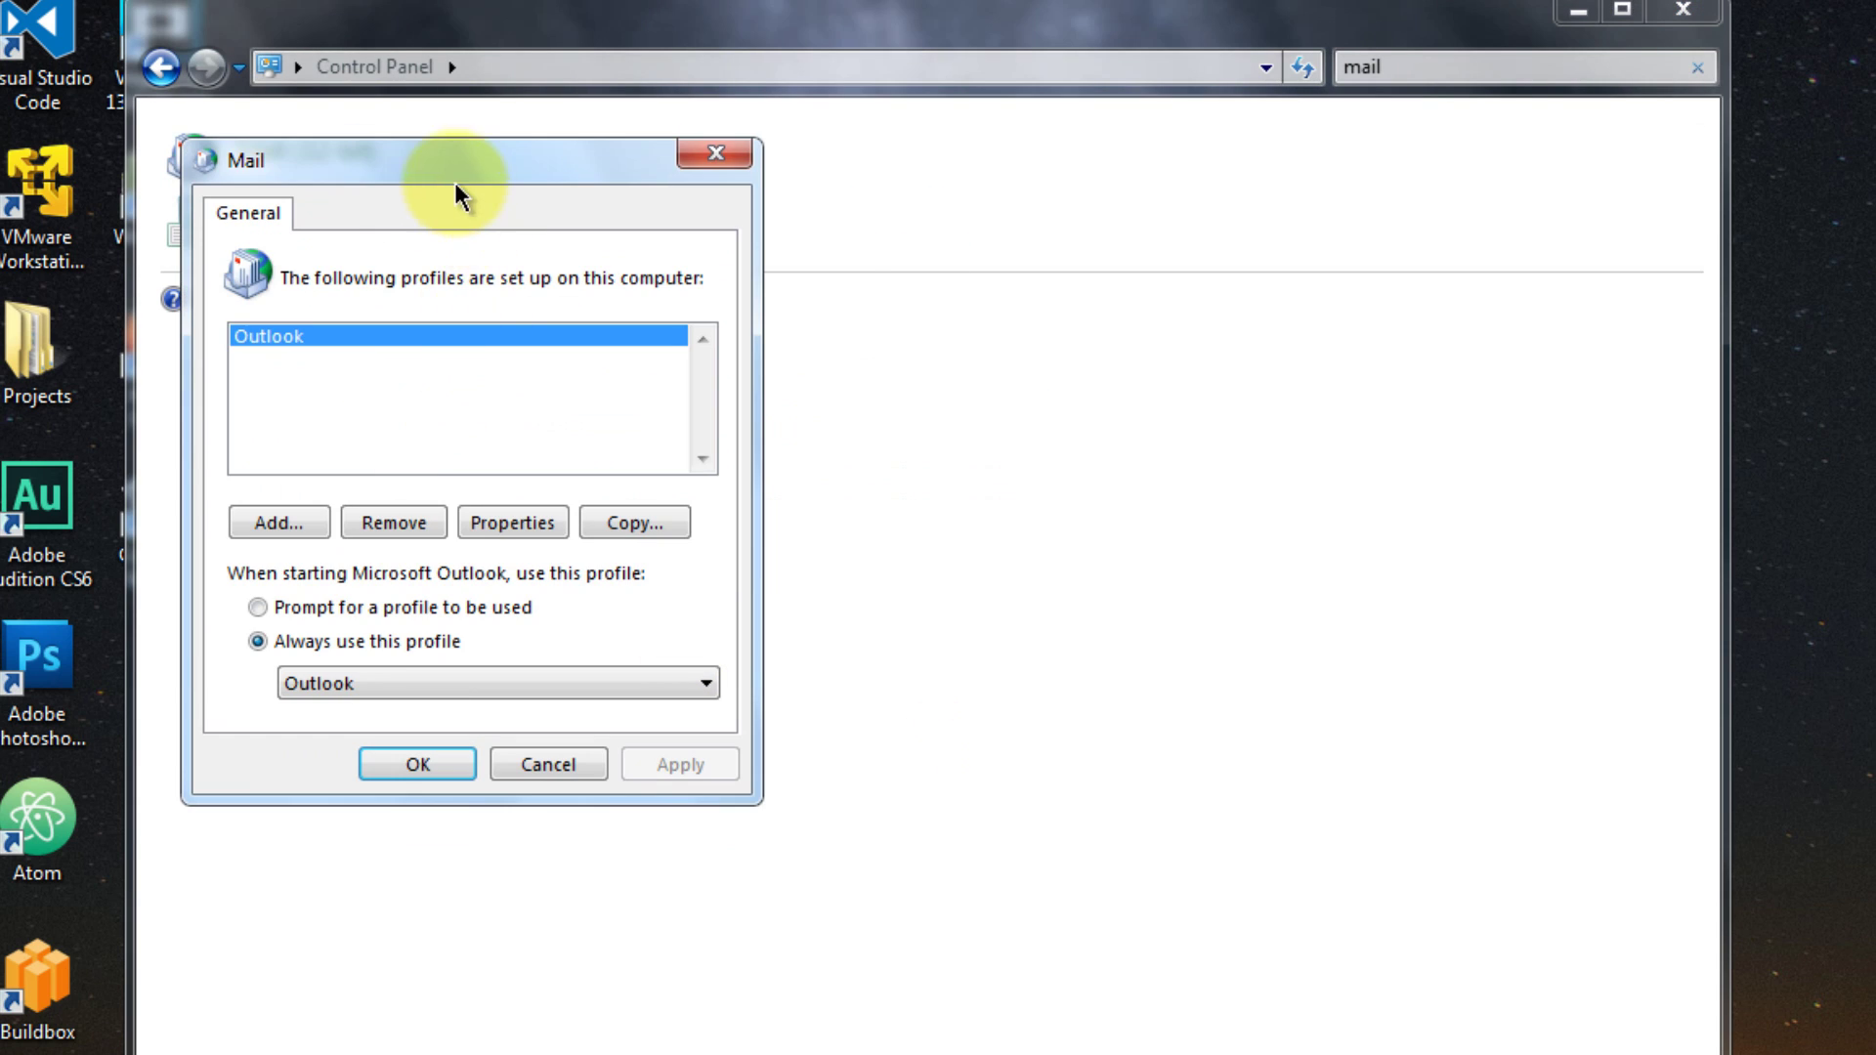
pyautogui.moveTo(434, 166); pyautogui.dragTo(525, 246)
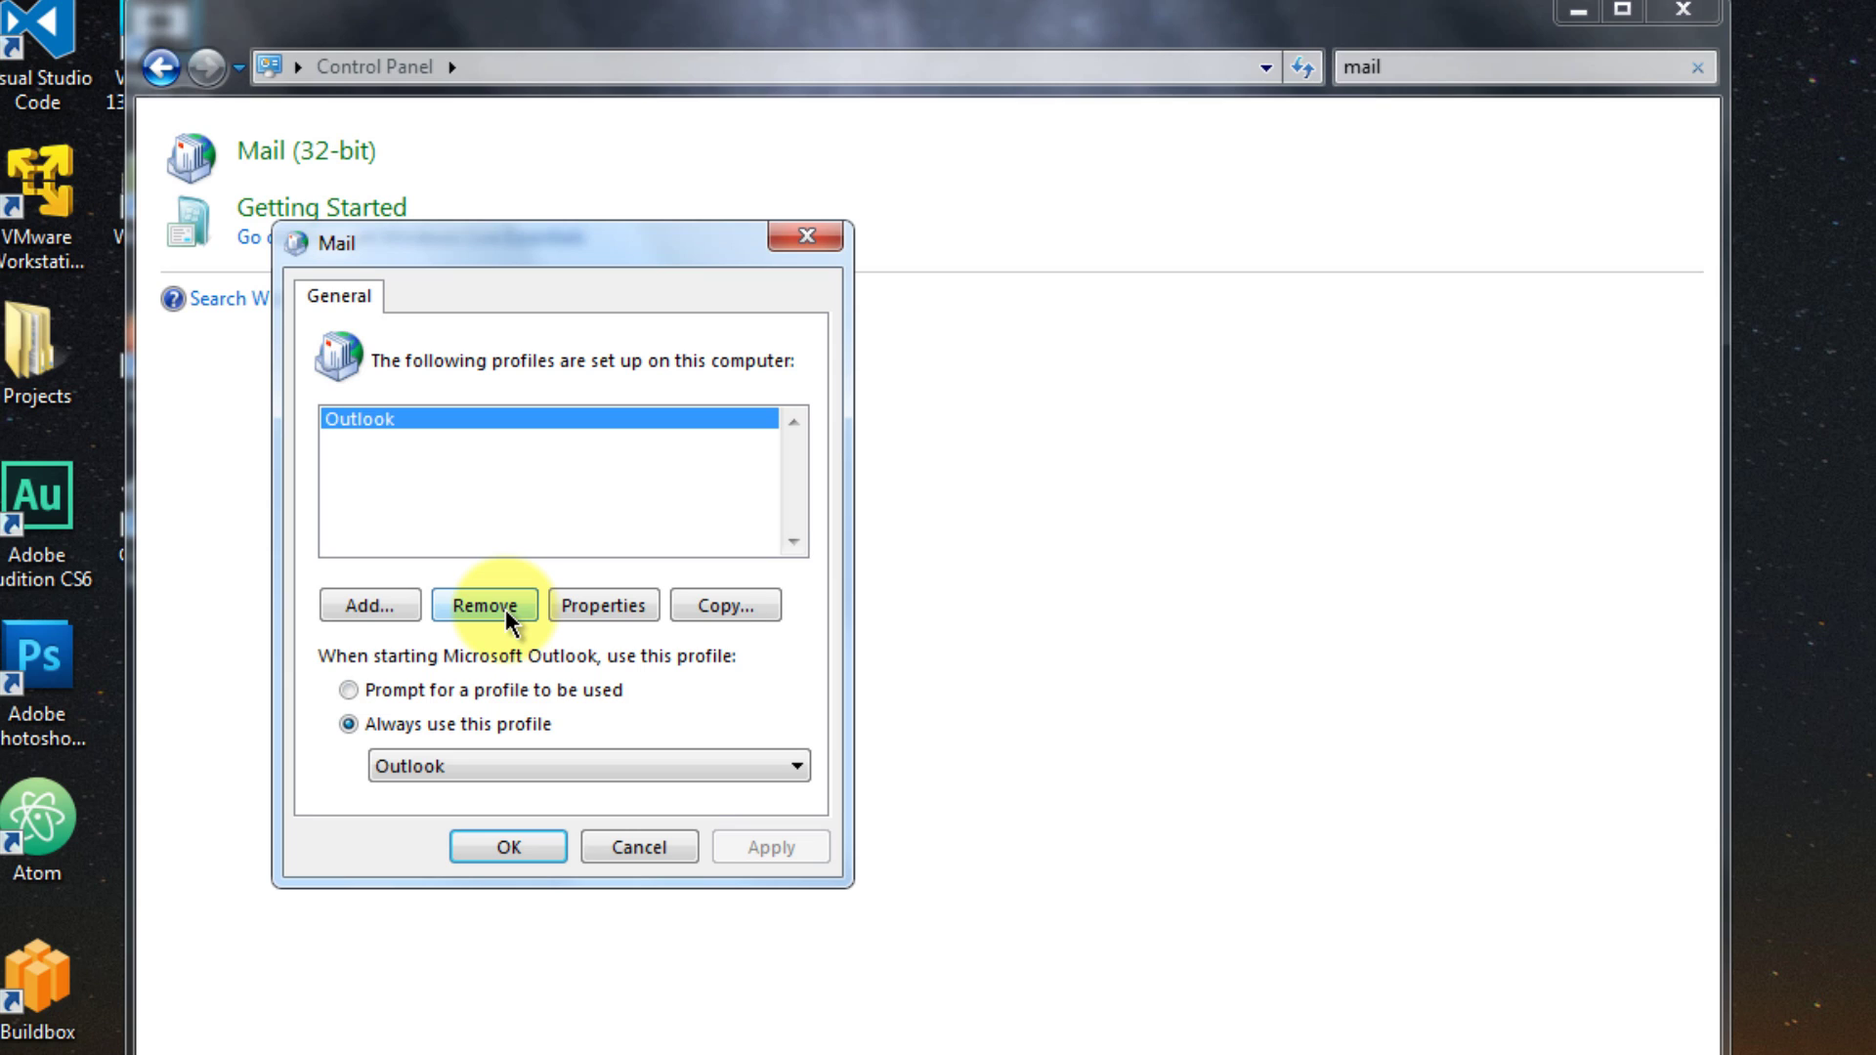
pyautogui.click(373, 608)
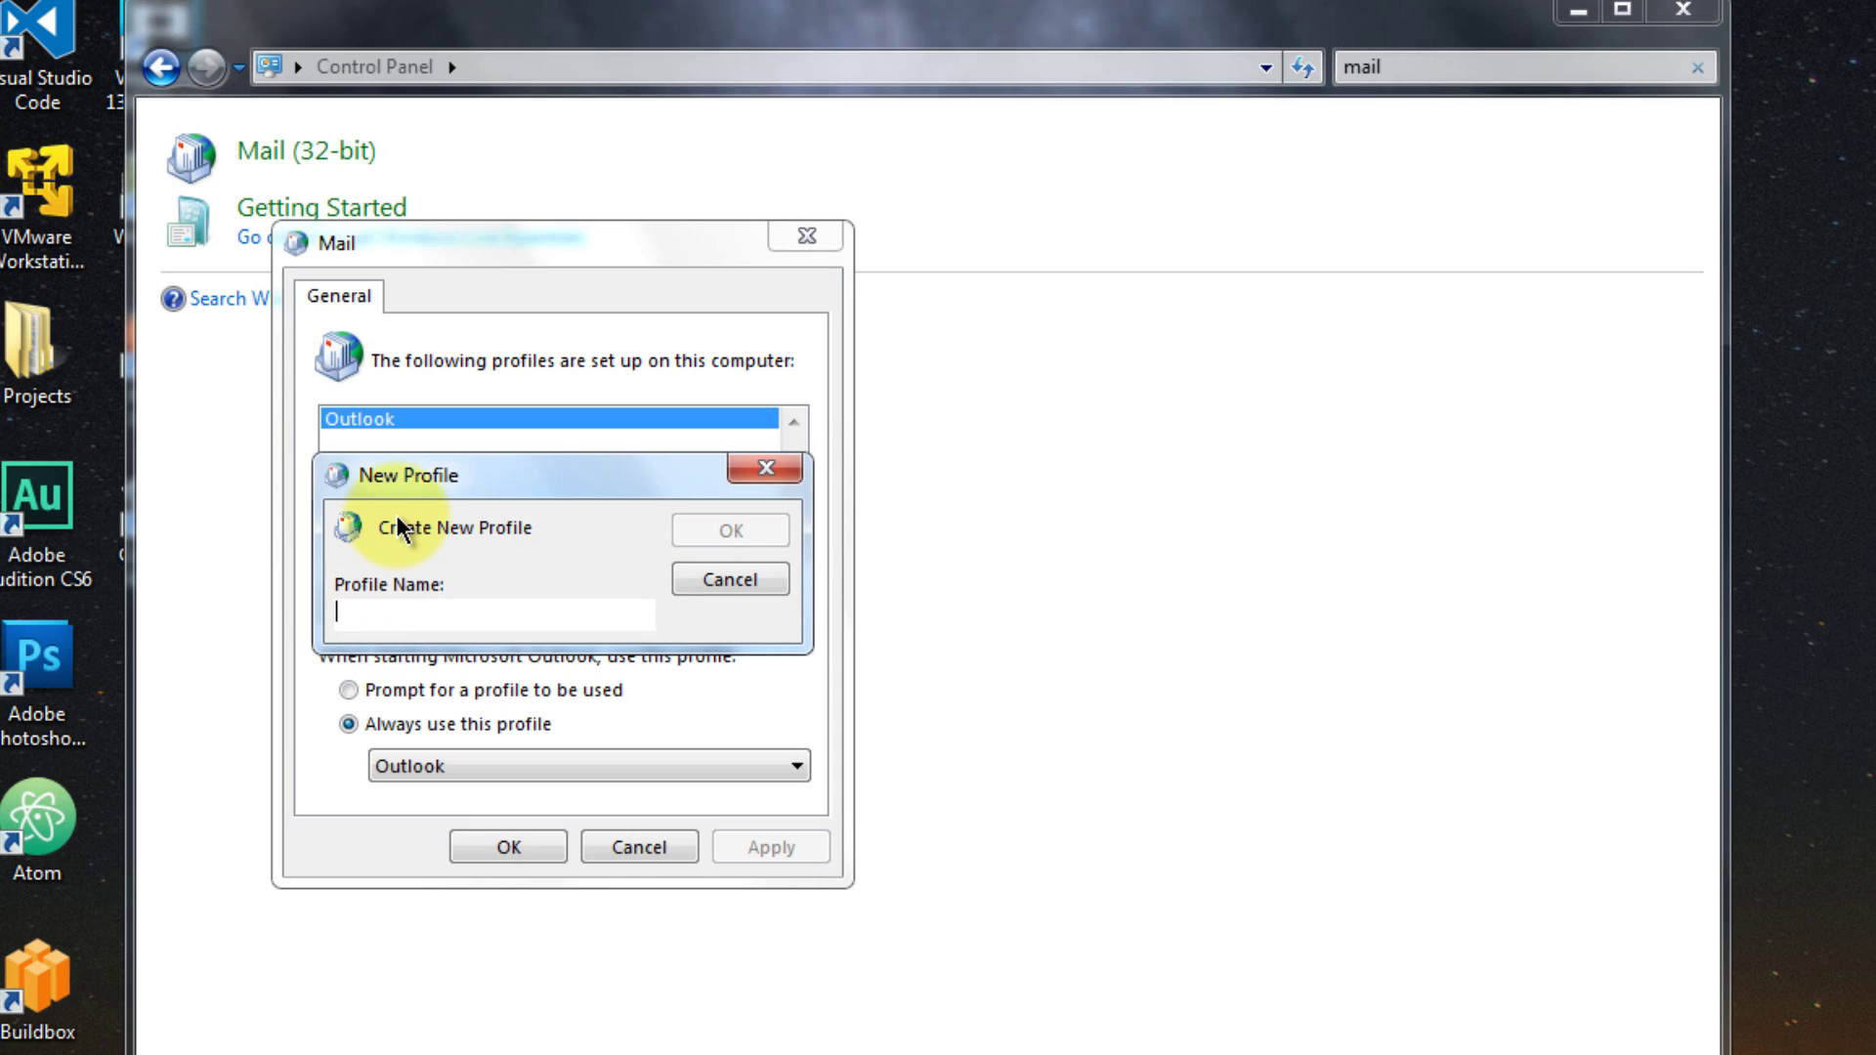
pyautogui.write('New')
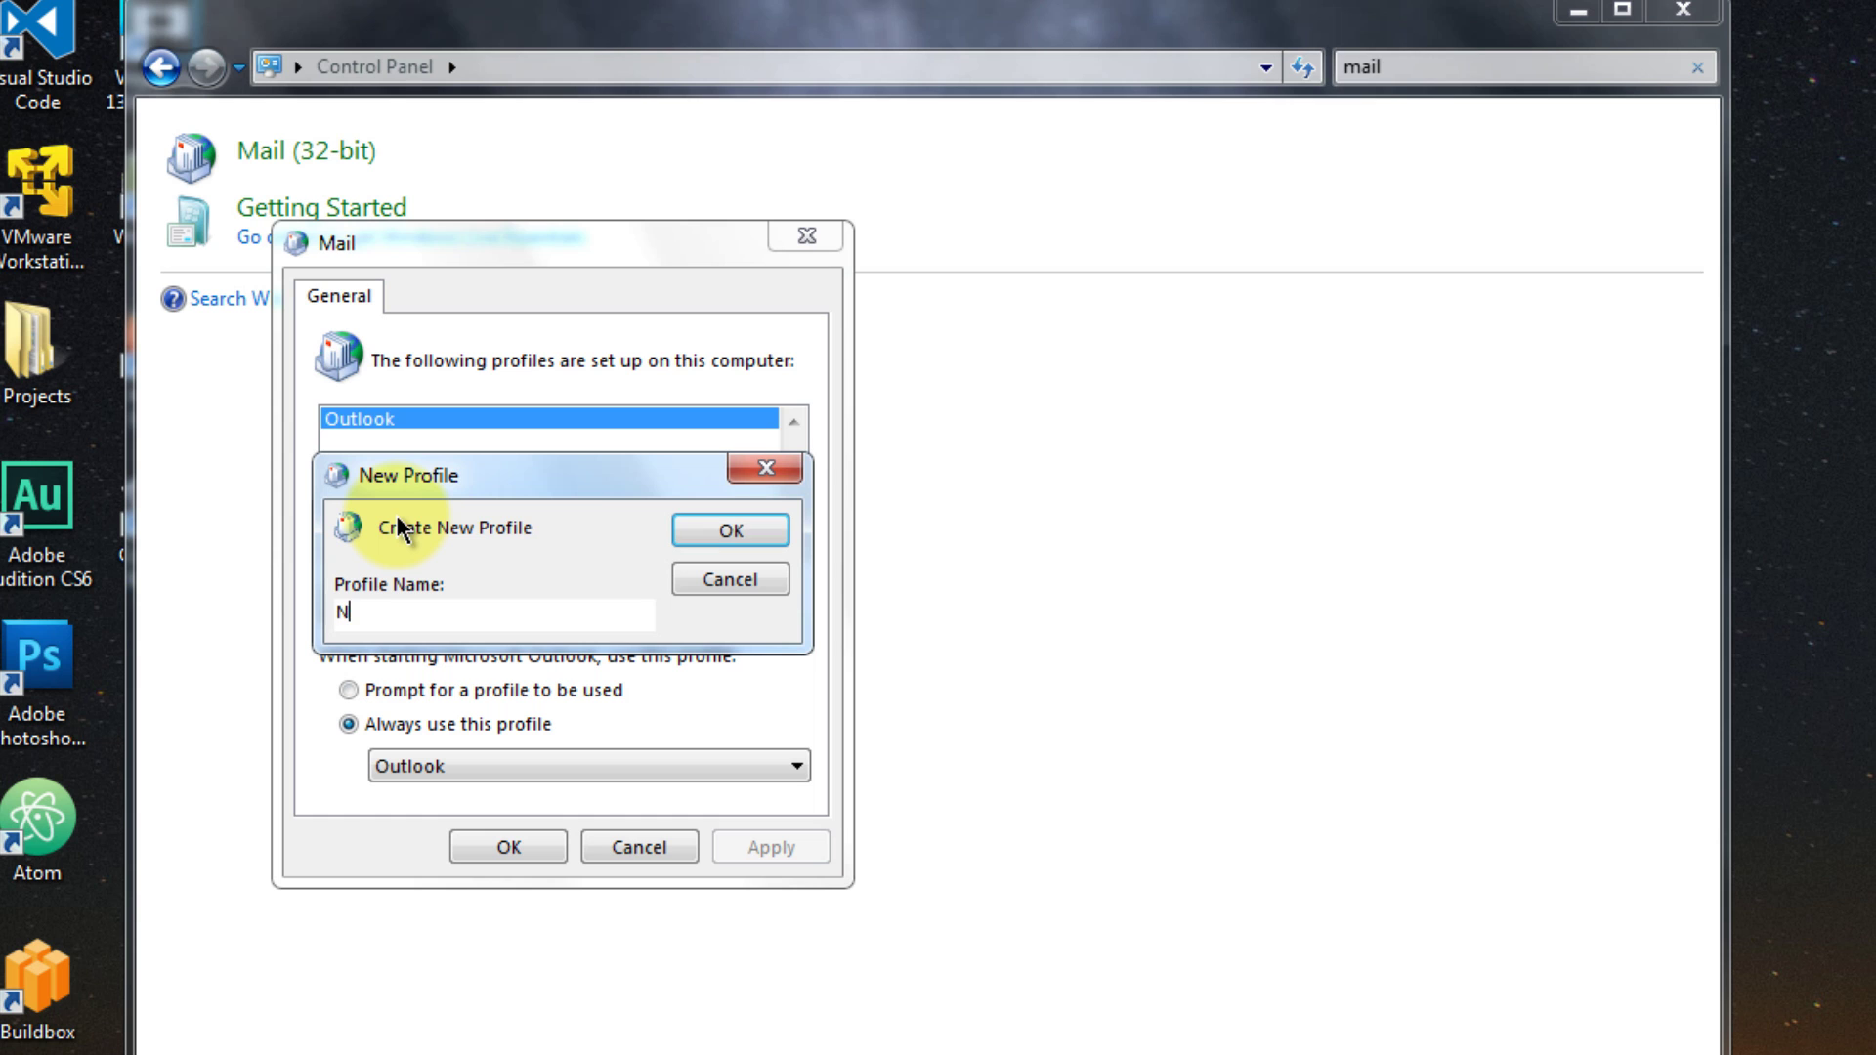
pyautogui.click(723, 532)
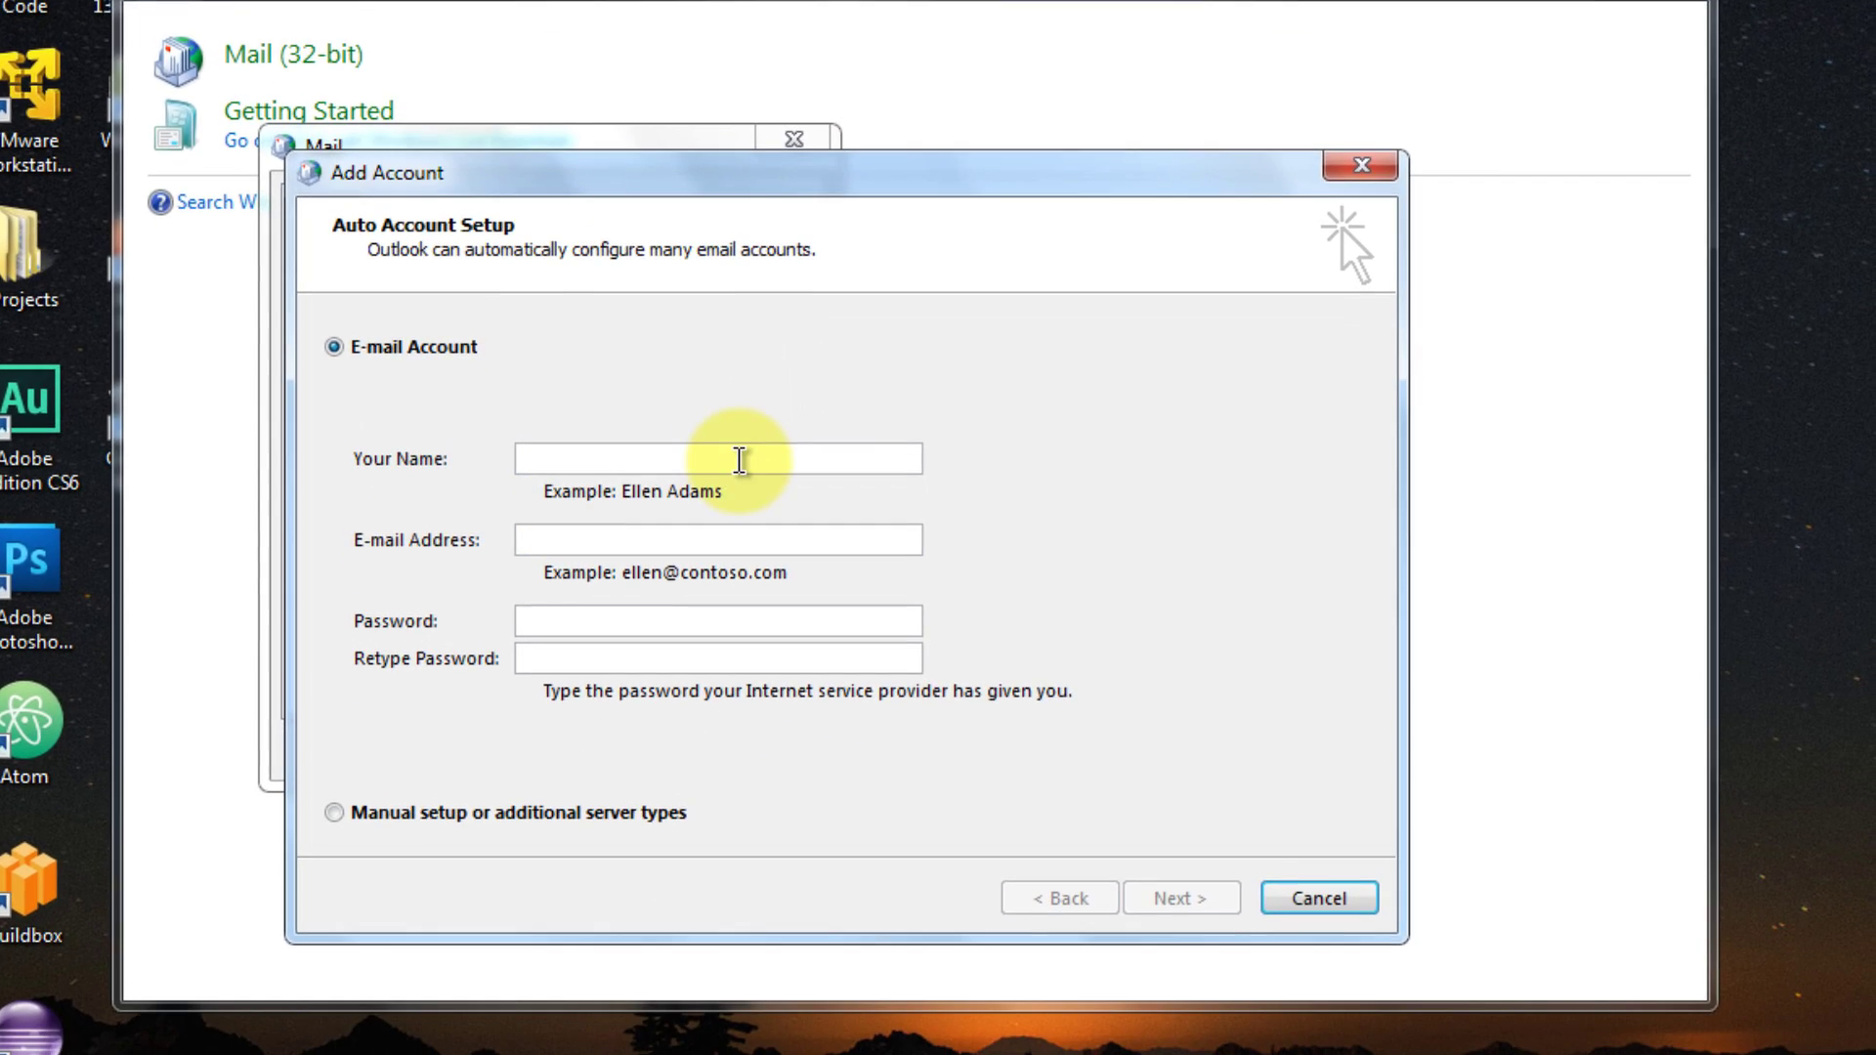
# - Enter the account holder's name, e-mail address and password for automatic E-mail Account setup
pyautogui.click(748, 528)
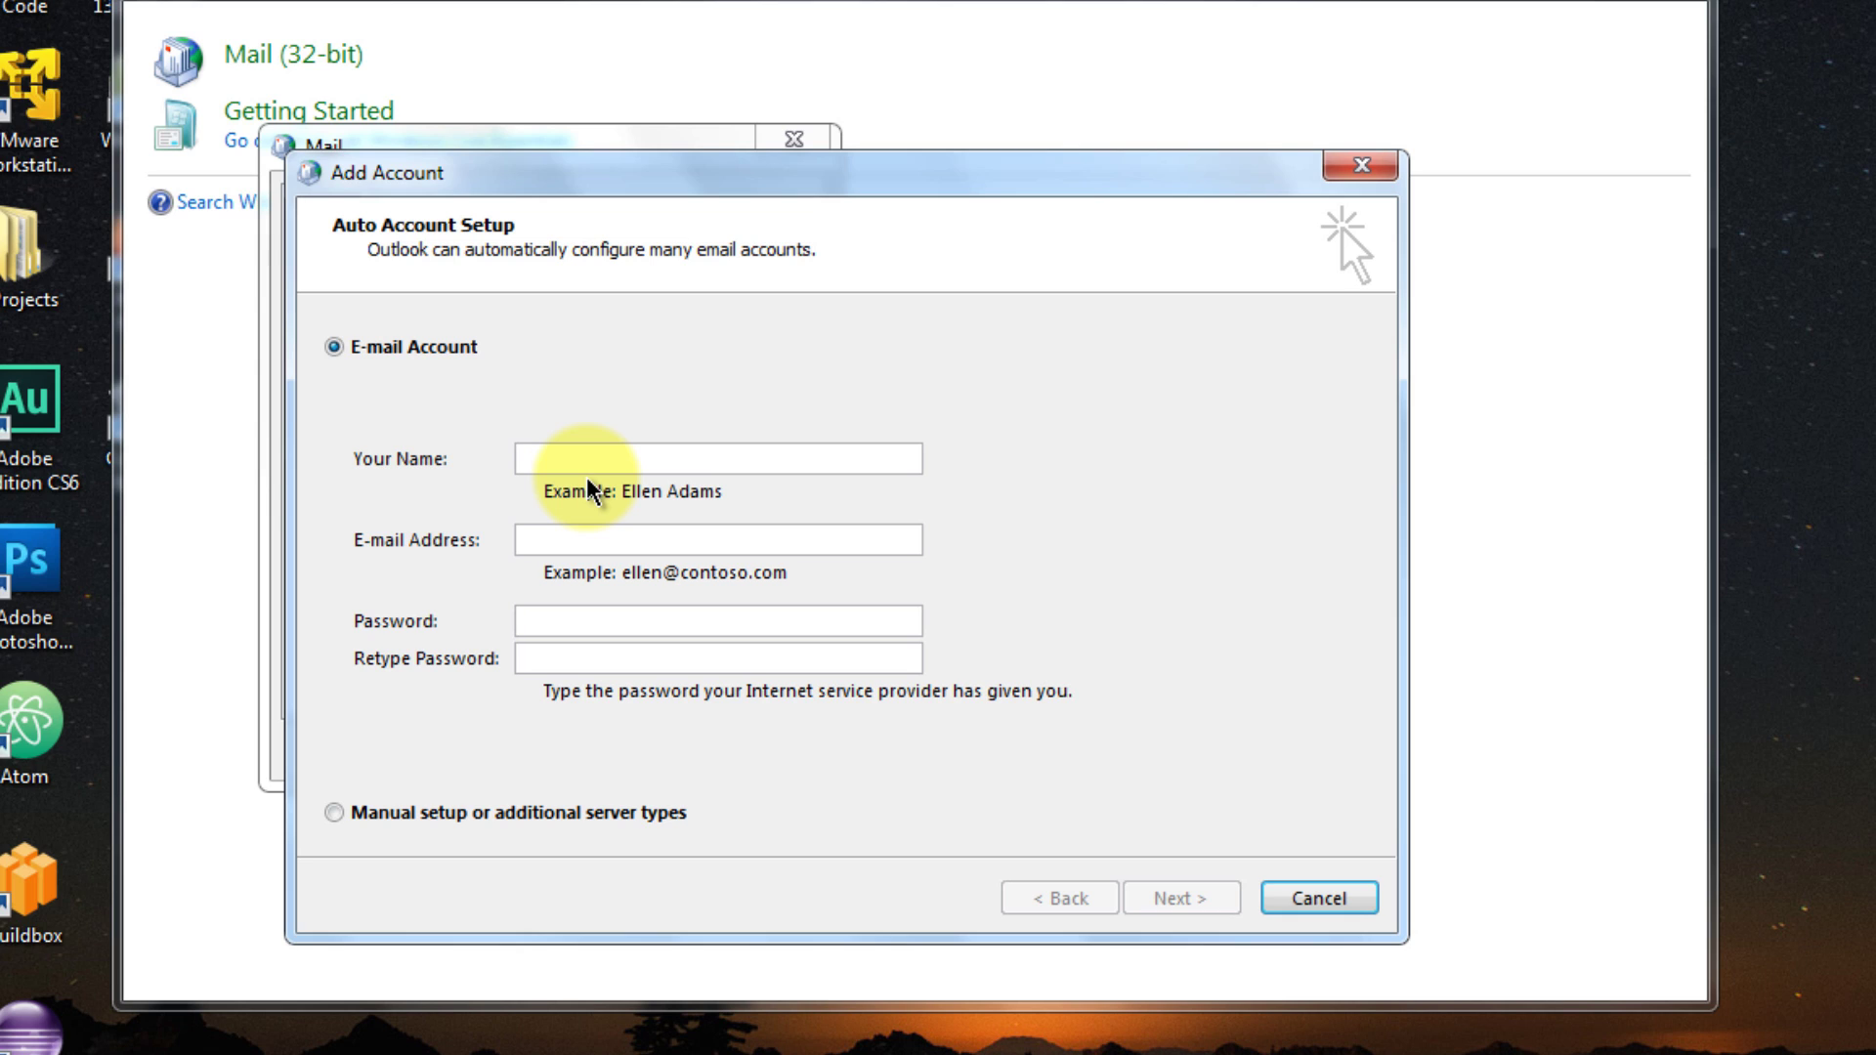
pyautogui.click(567, 823)
pyautogui.click(334, 346)
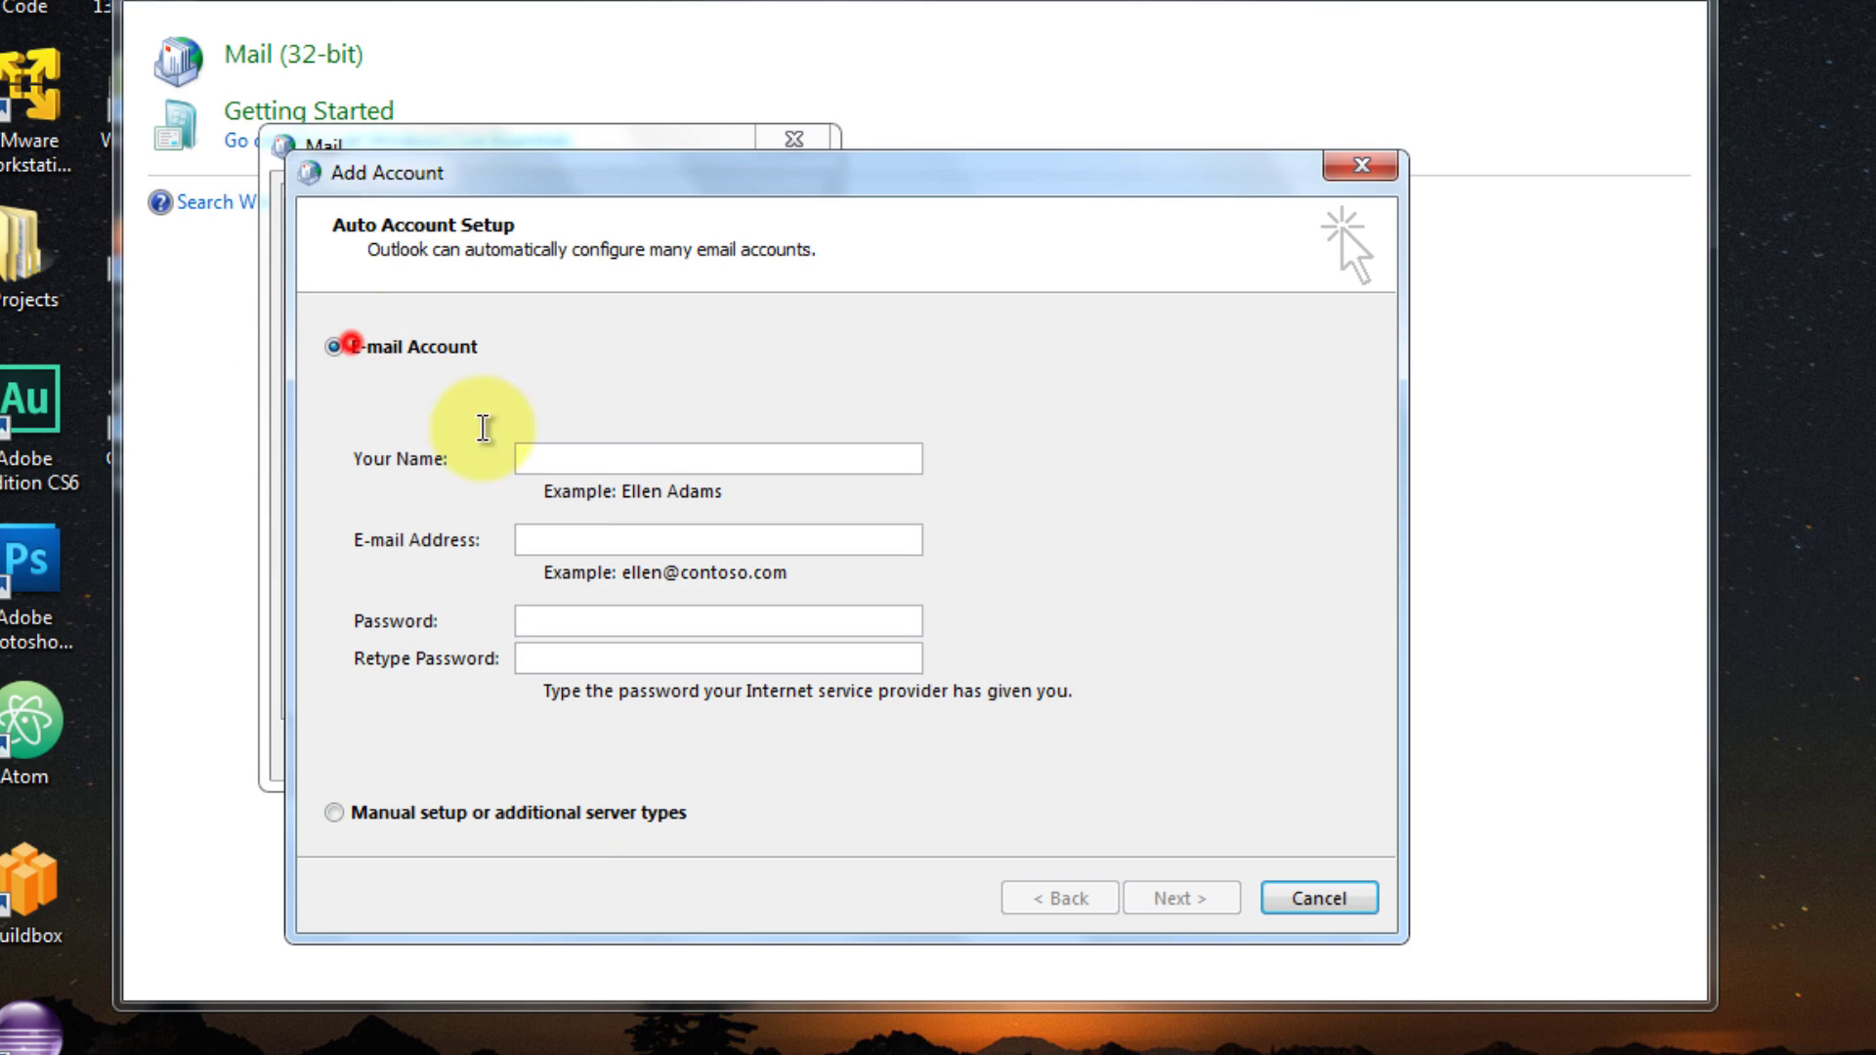
pyautogui.click(583, 458)
pyautogui.write('conta')
pyautogui.doubleClick(586, 454)
pyautogui.write('Mate')
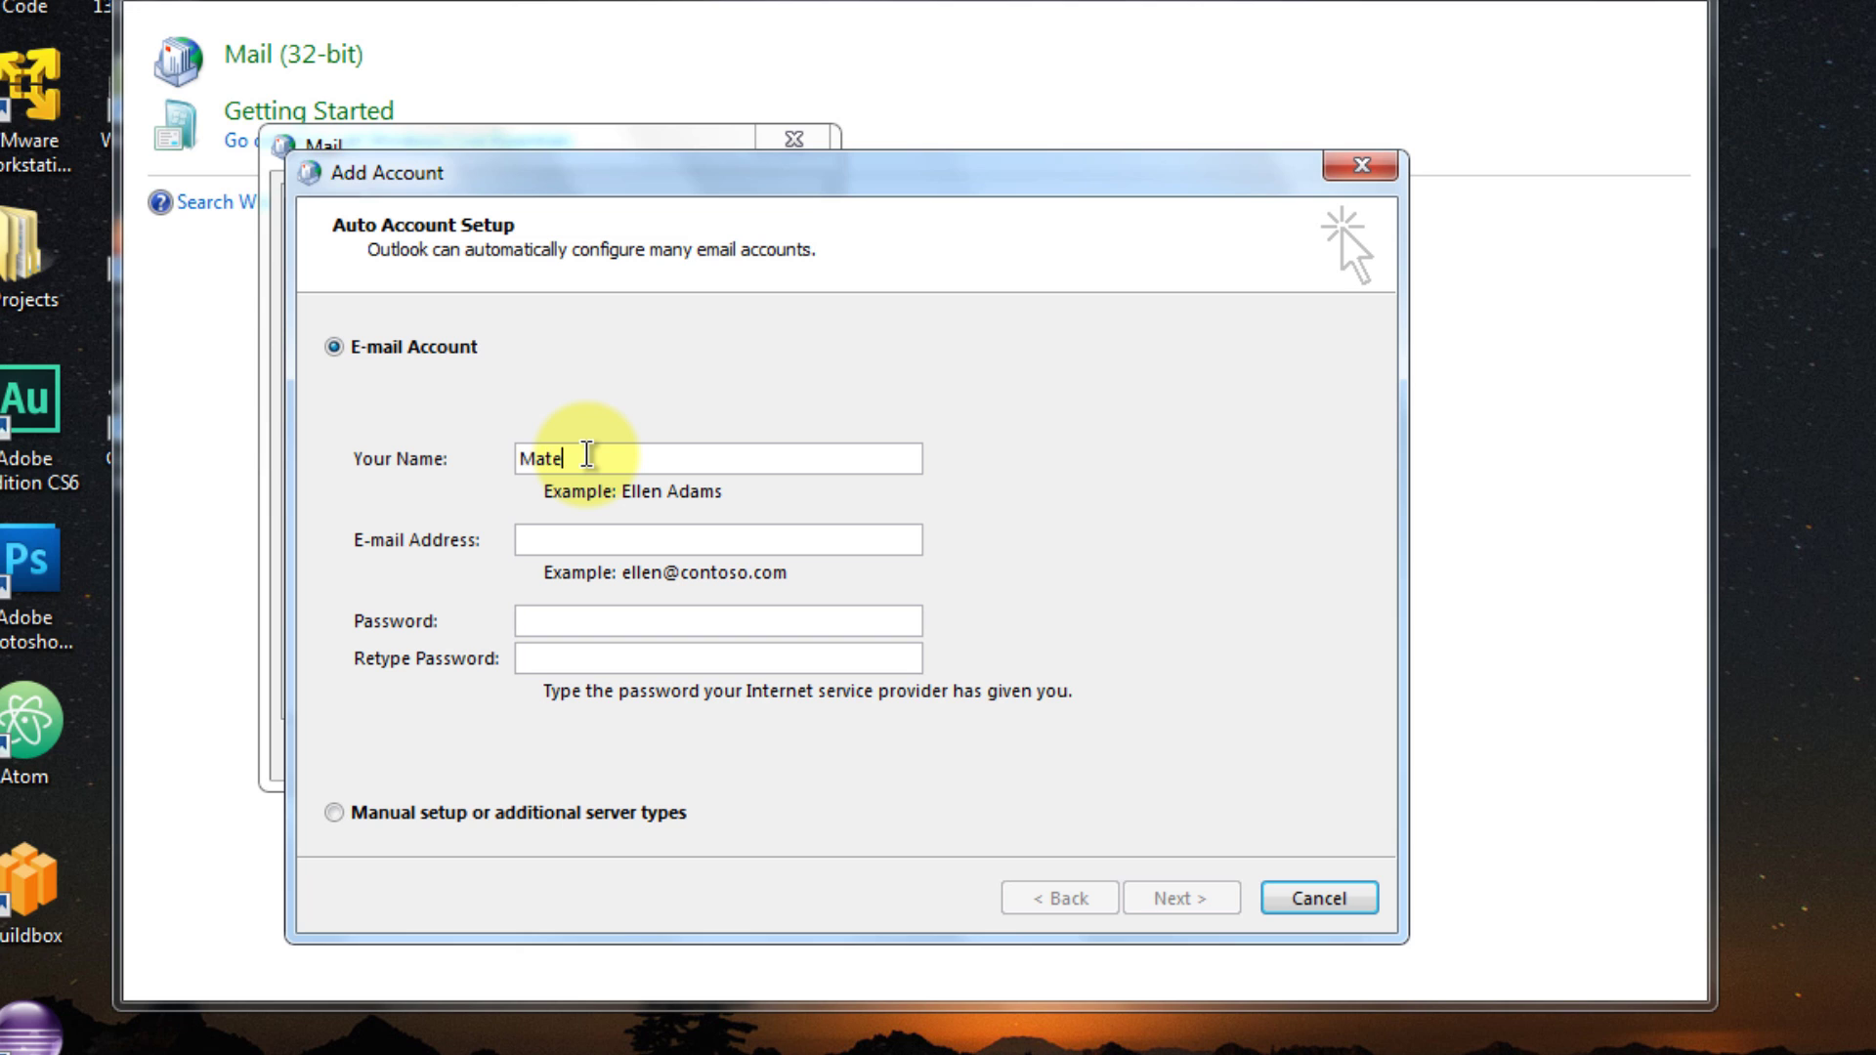
pyautogui.press('BackSpace')
pyautogui.write('hew')
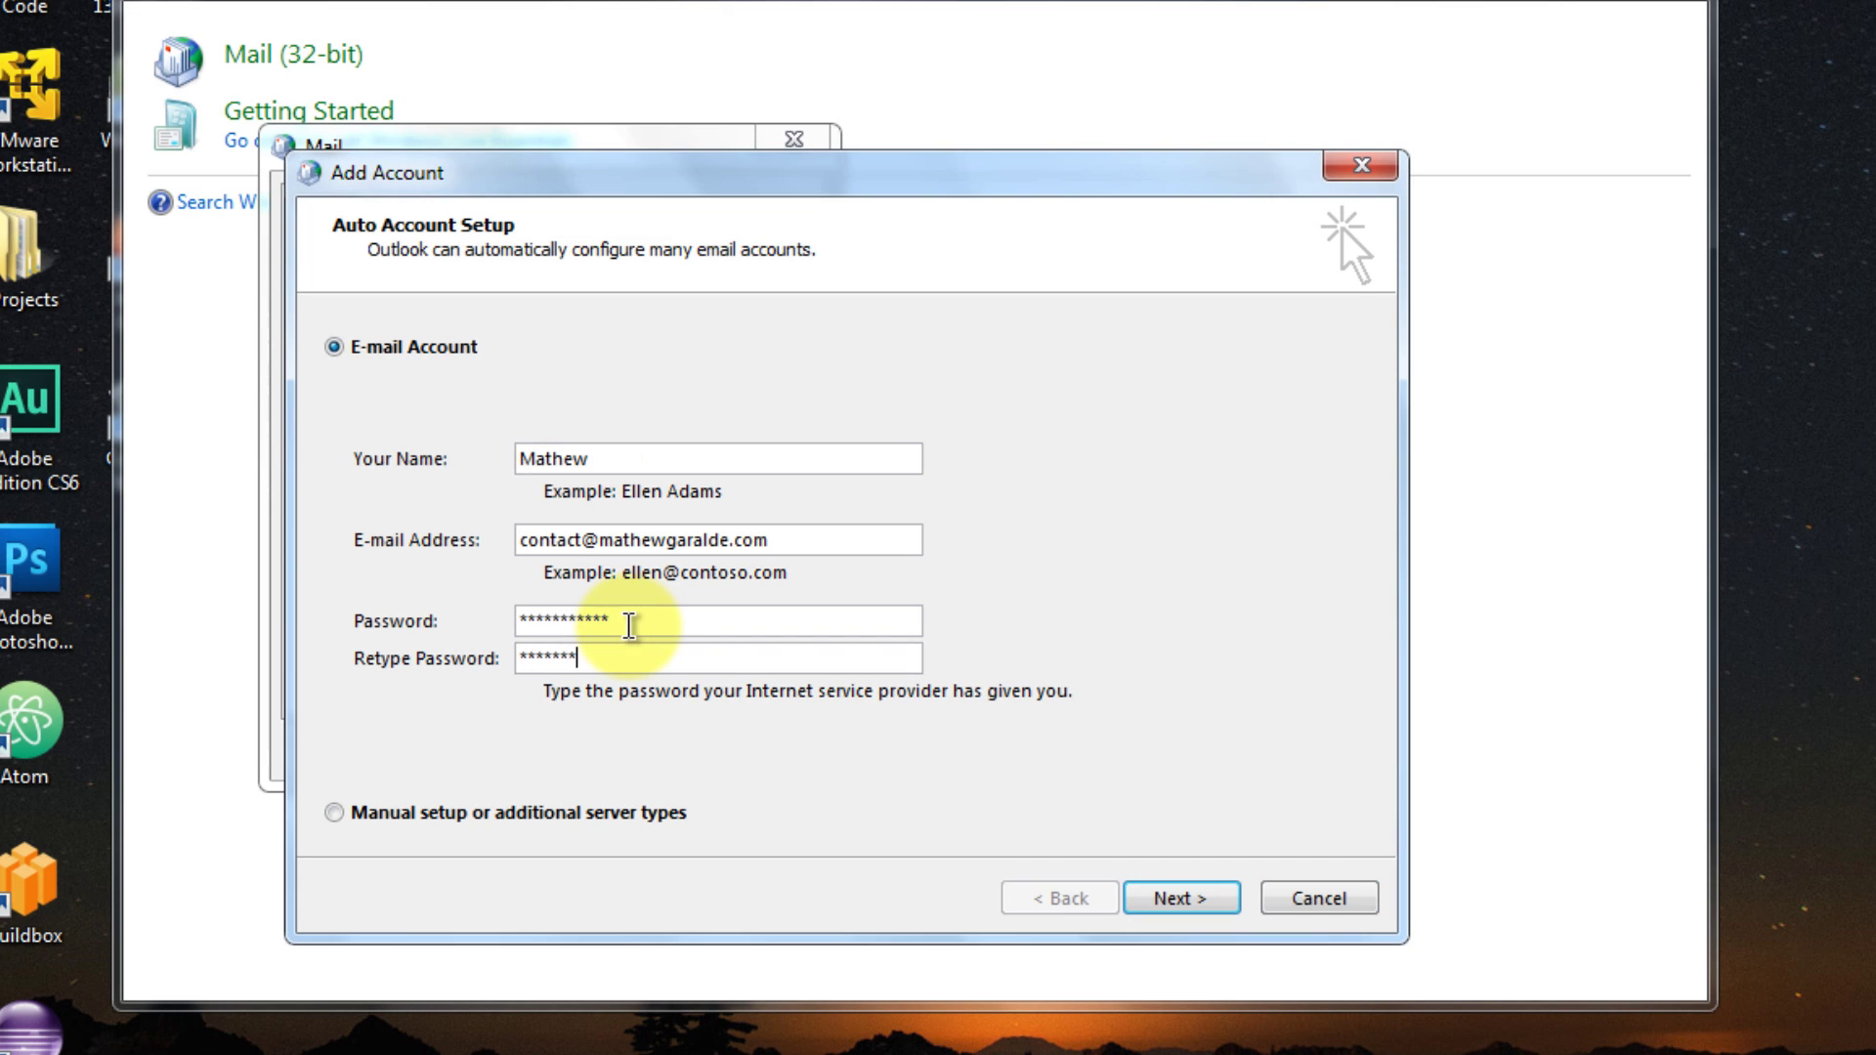
pyautogui.write('****')
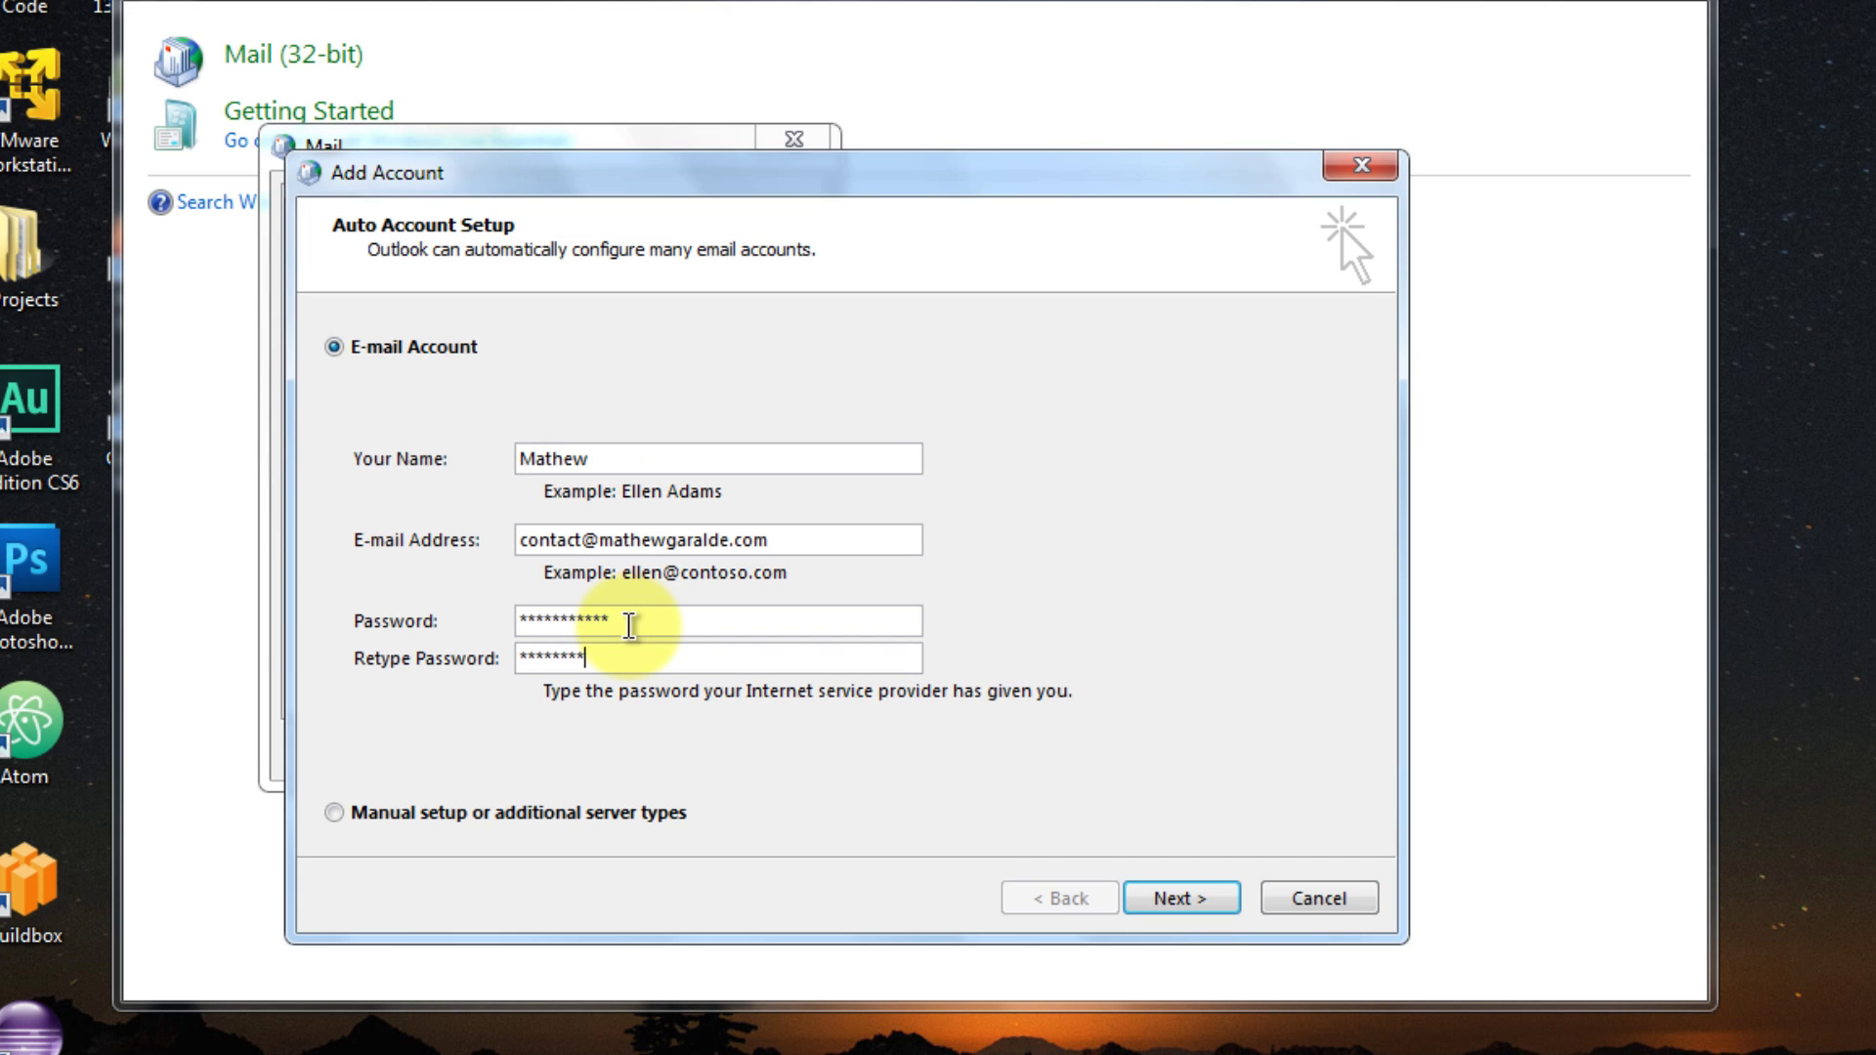
pyautogui.press('Return')
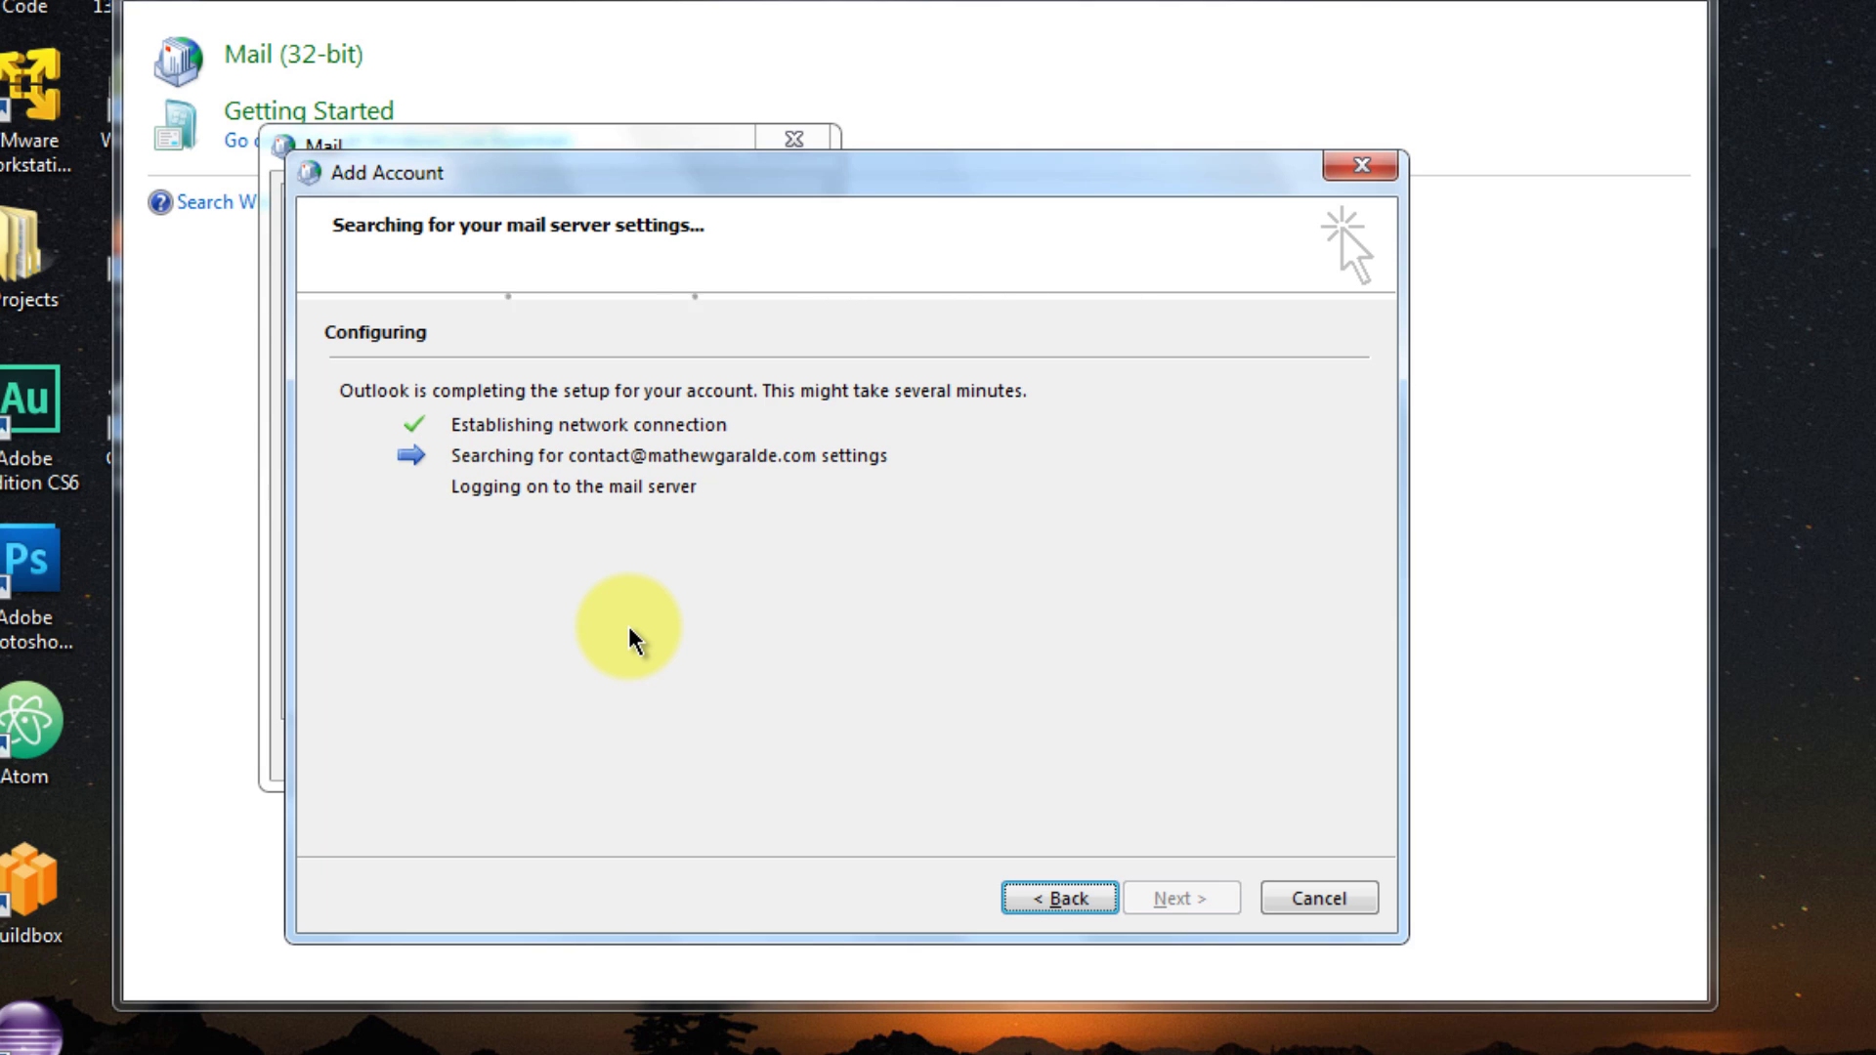
# - Accept both security alerts and finish adding the account to the profile
pyautogui.click(797, 706)
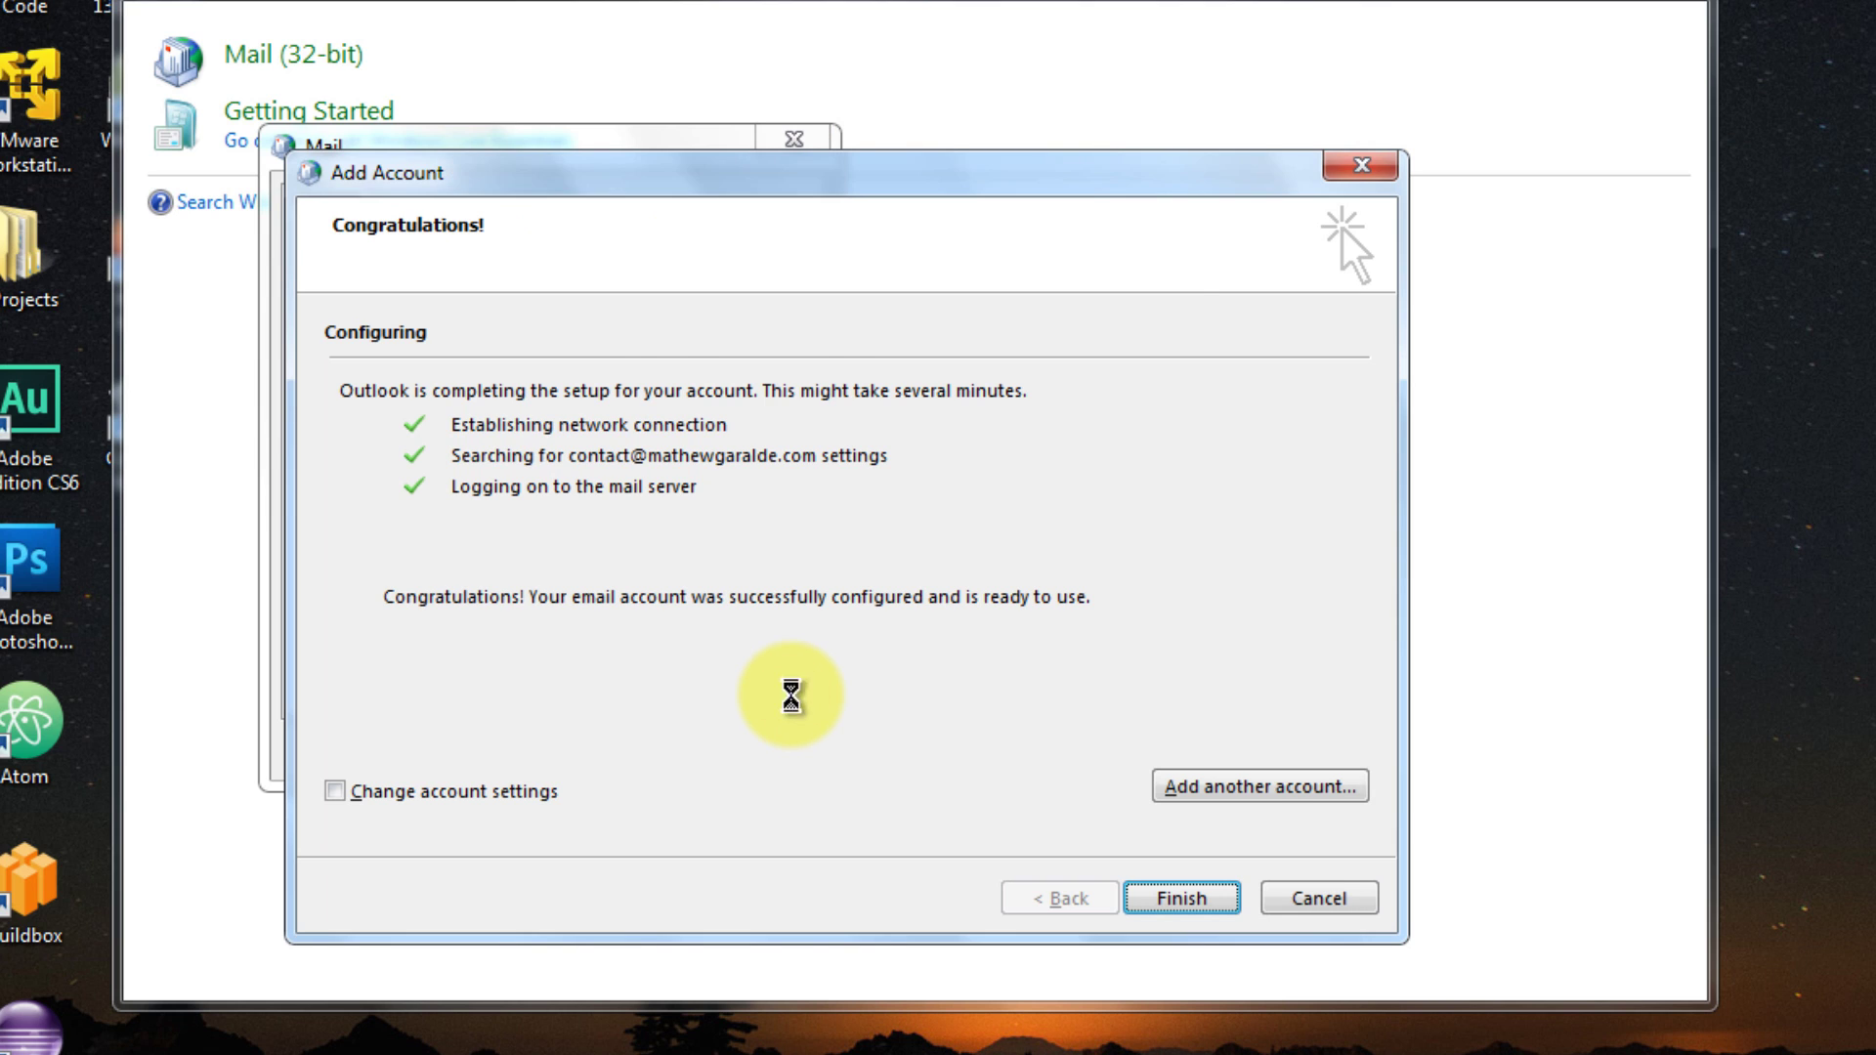
pyautogui.click(797, 706)
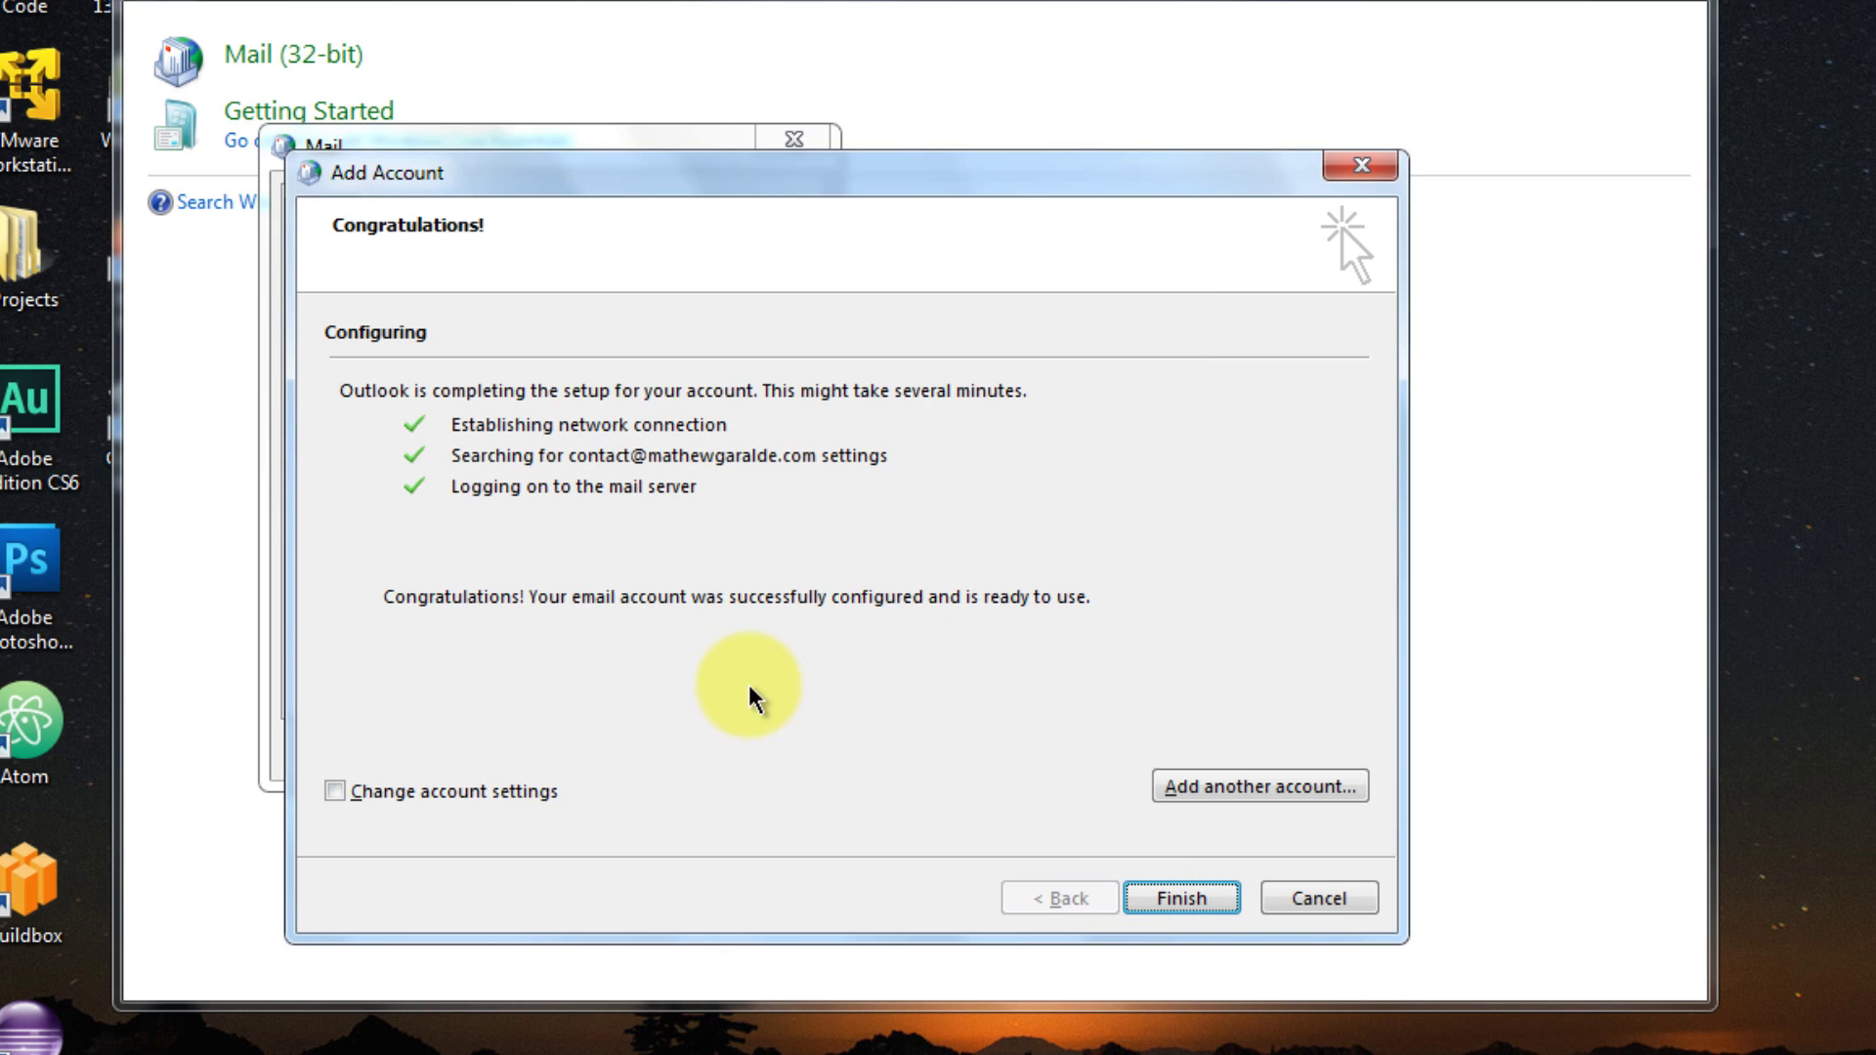
pyautogui.click(1181, 898)
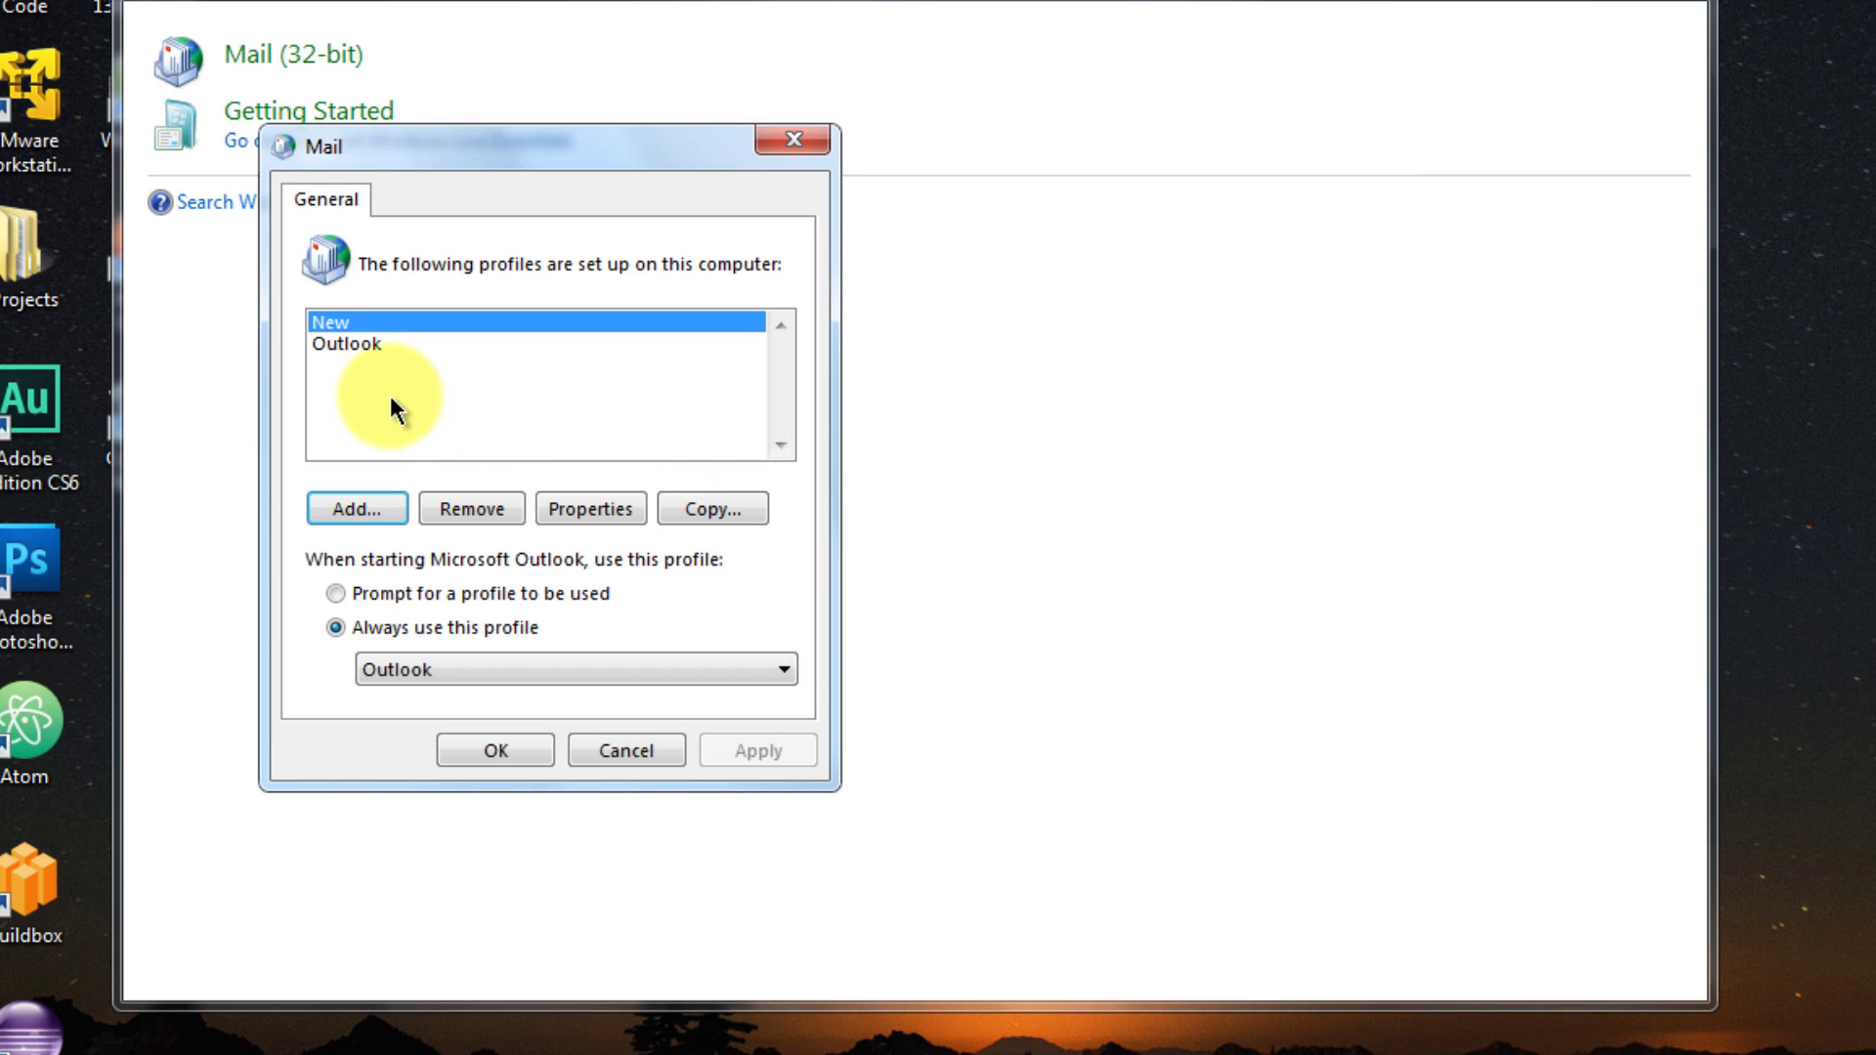
# - Set 'Always use this profile' to New
pyautogui.click(357, 340)
pyautogui.click(354, 323)
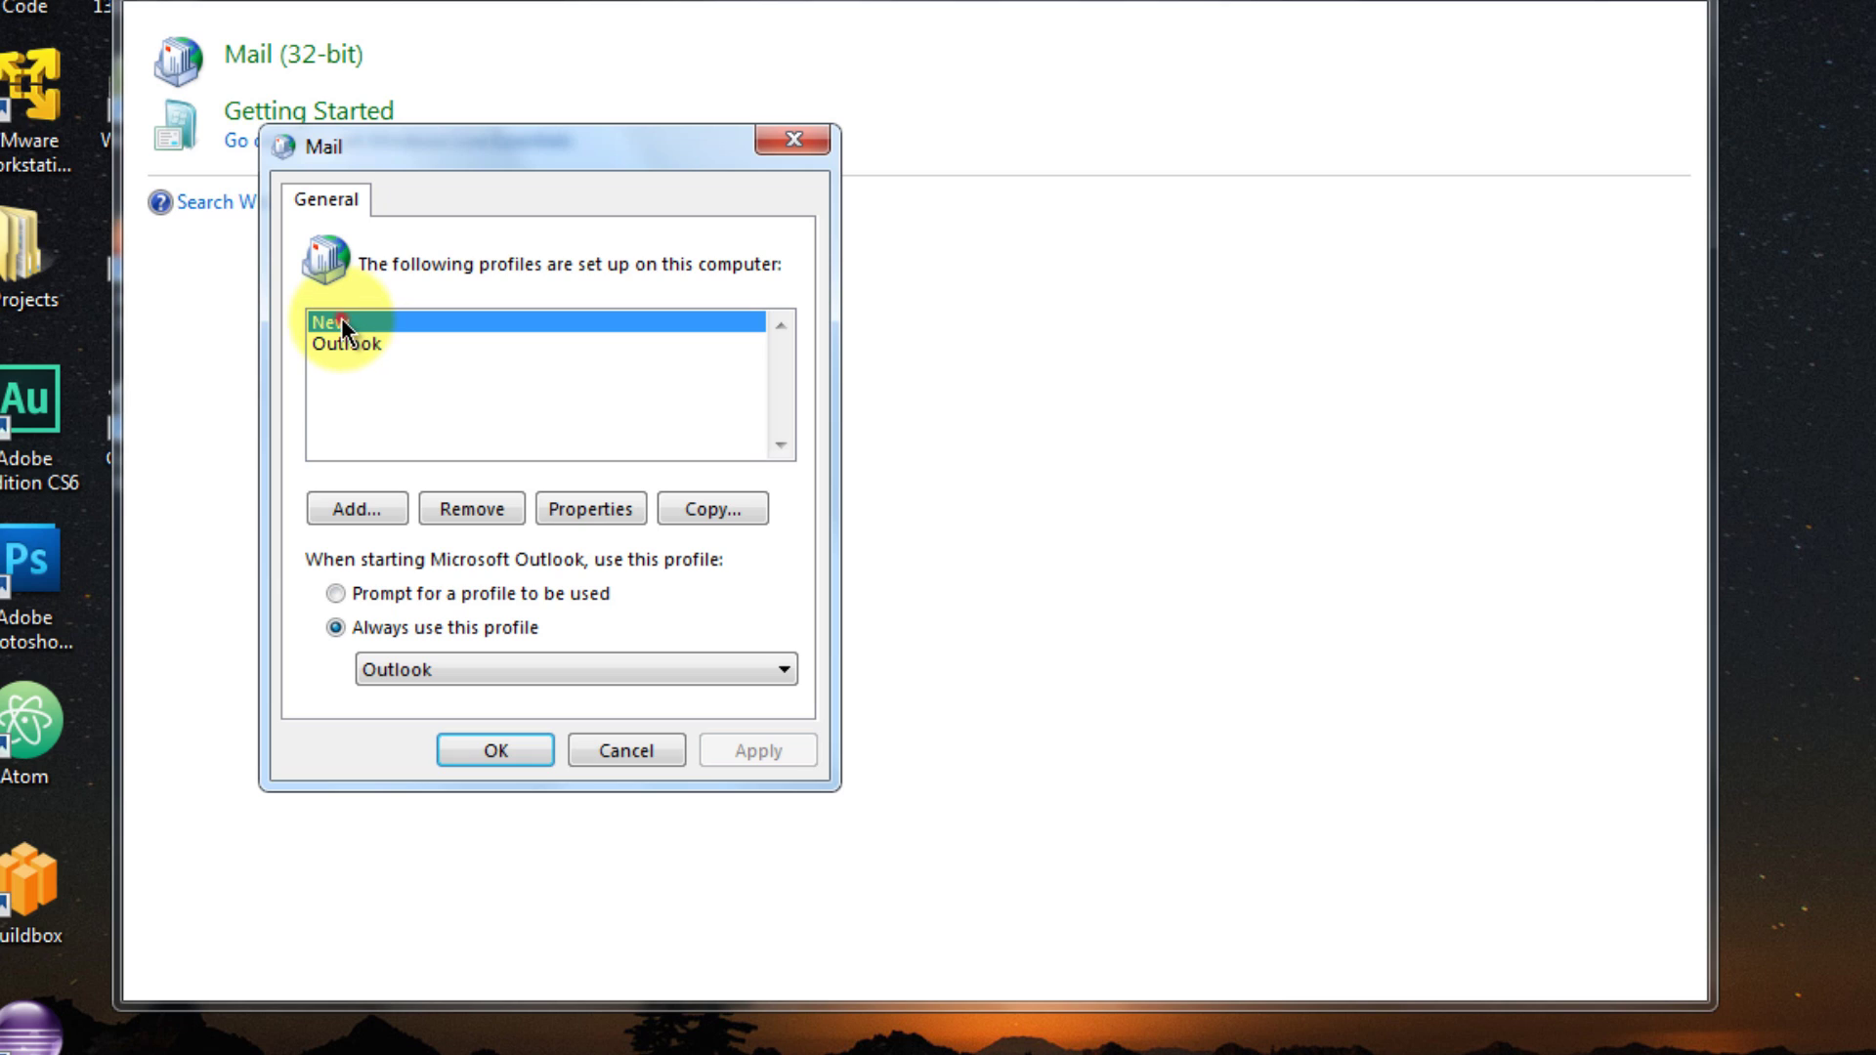
pyautogui.click(348, 347)
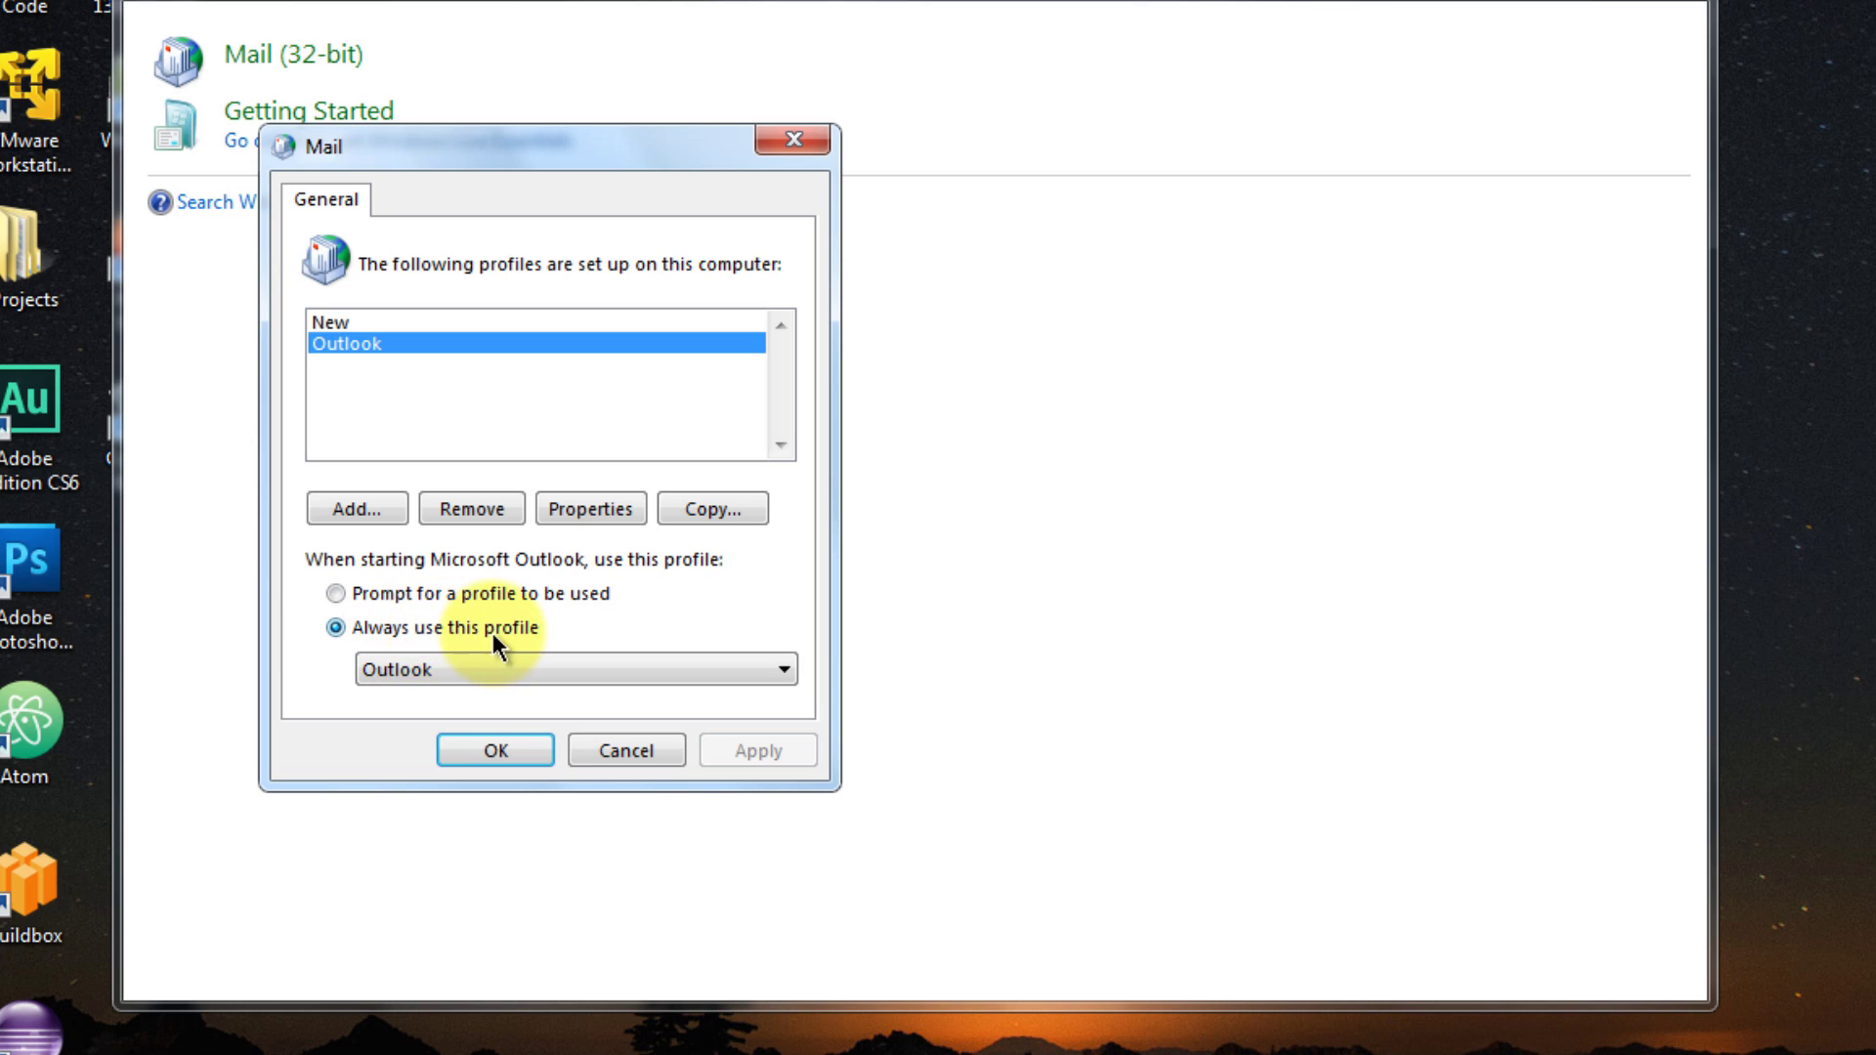
pyautogui.click(396, 666)
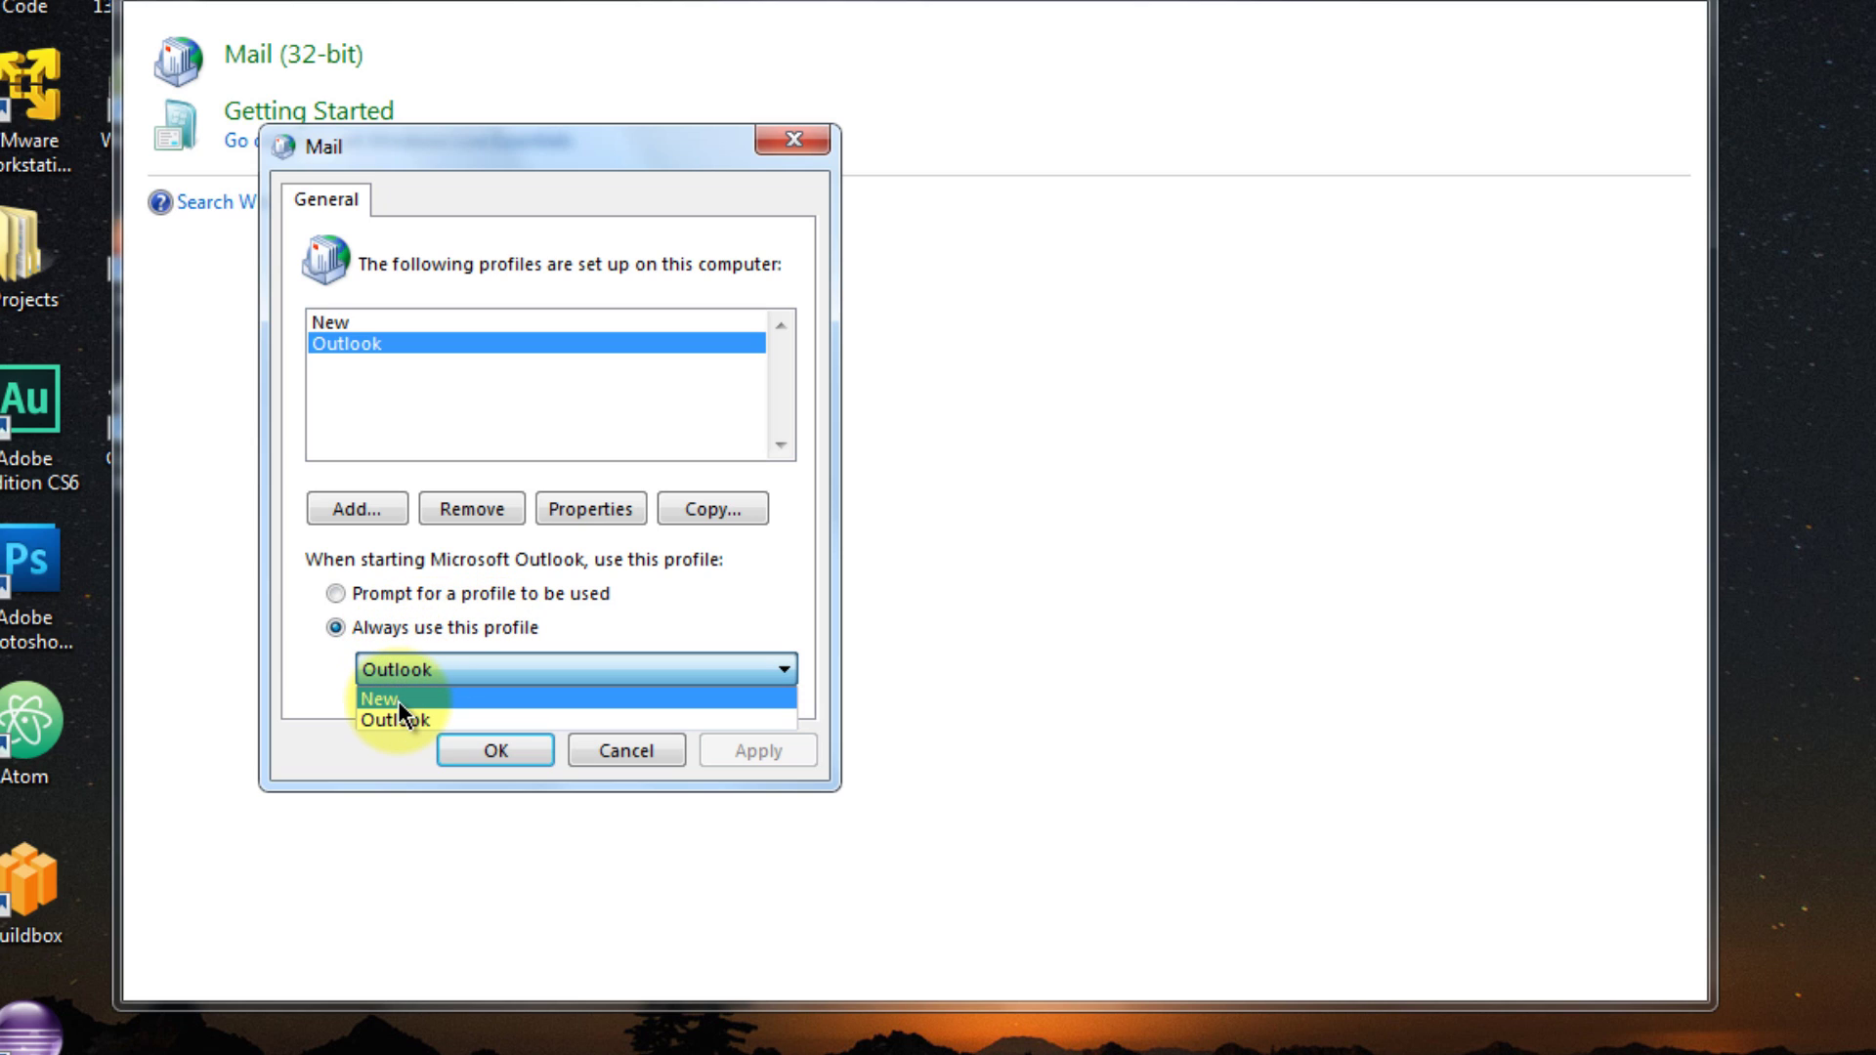
pyautogui.click(396, 700)
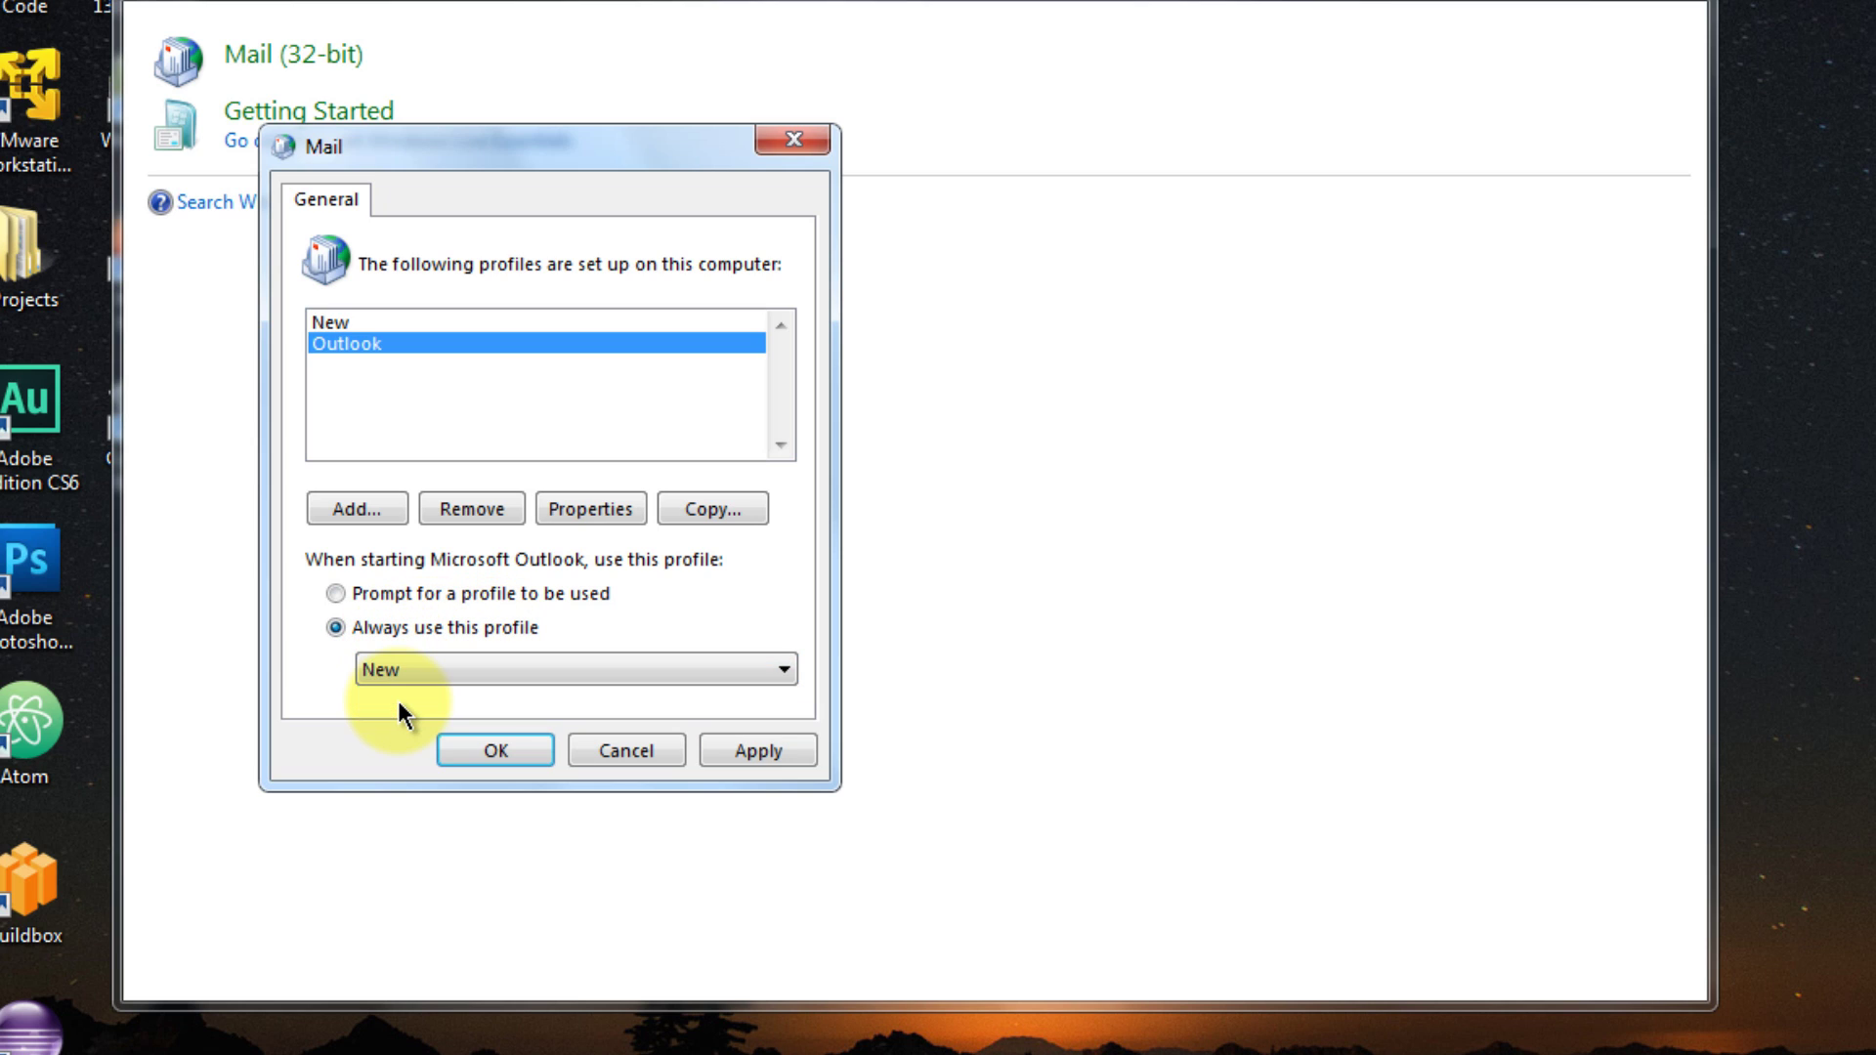
# - Remove the old Outlook profile, confirm the deletion, then apply and close Mail
pyautogui.click(371, 348)
pyautogui.click(371, 322)
pyautogui.click(373, 347)
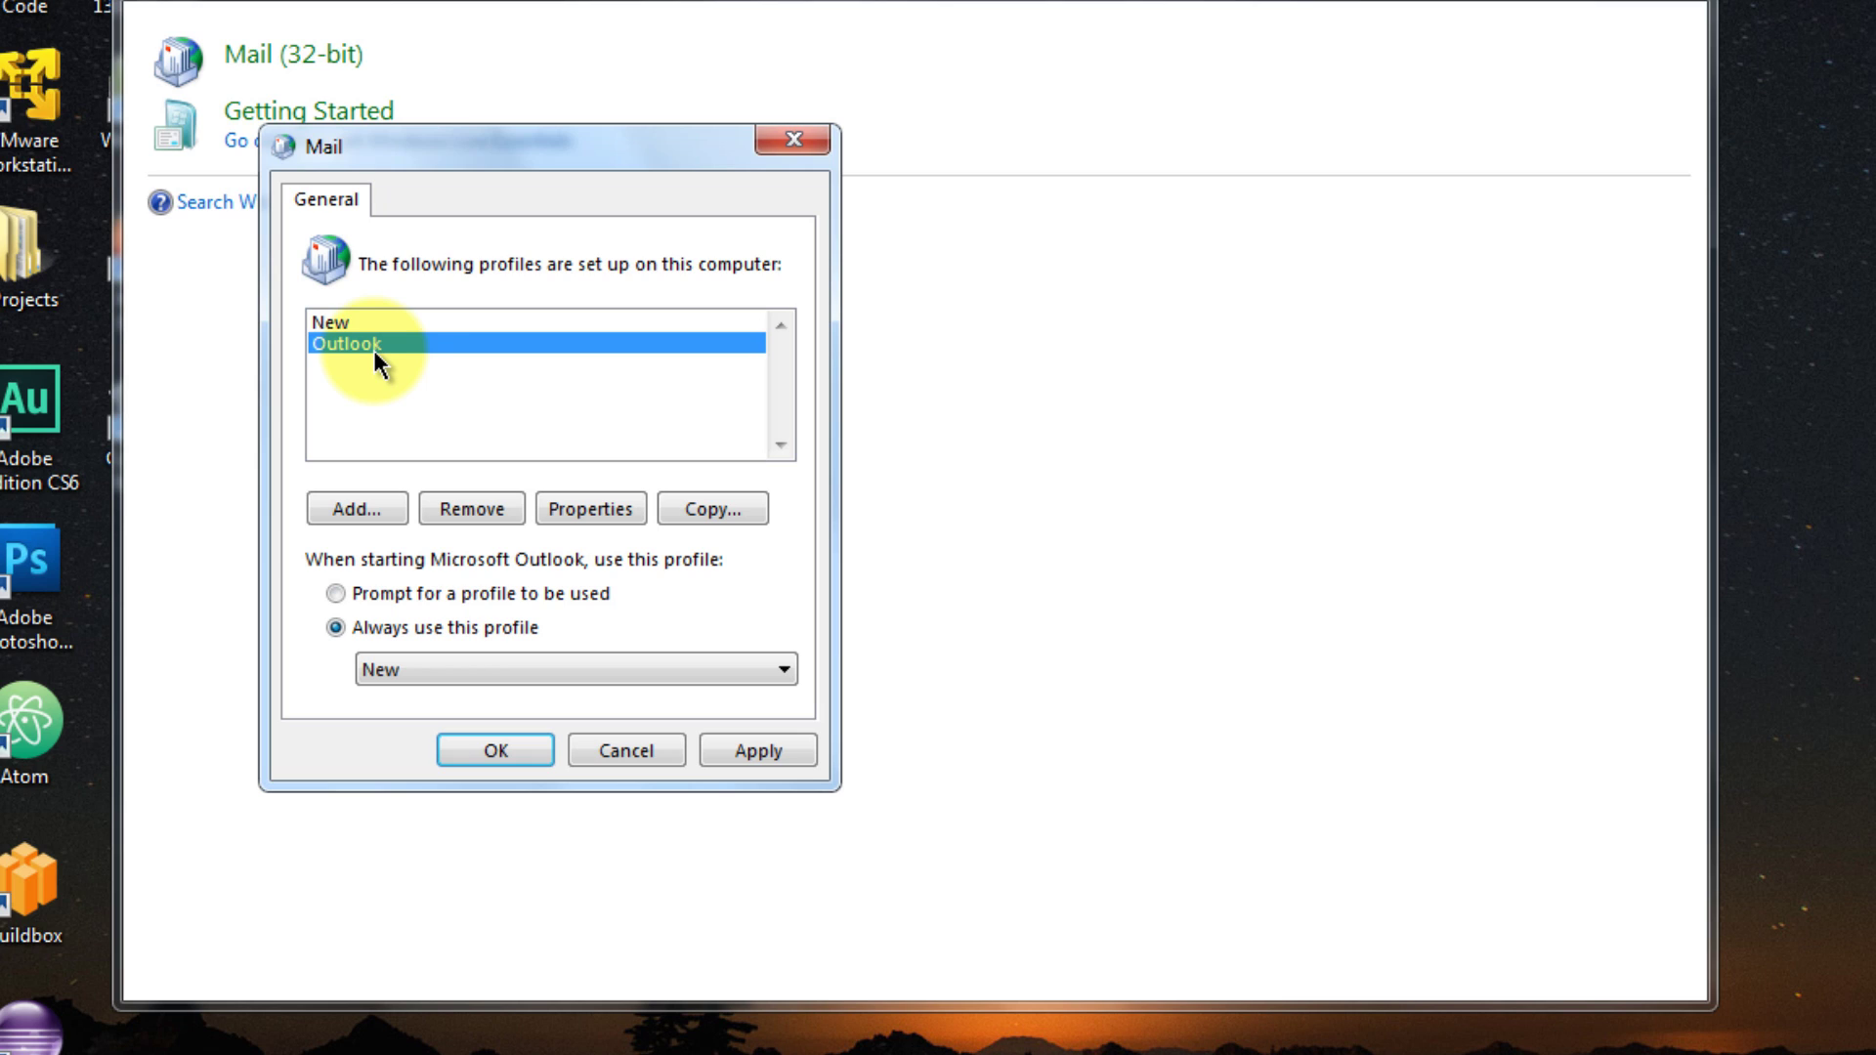
pyautogui.click(484, 512)
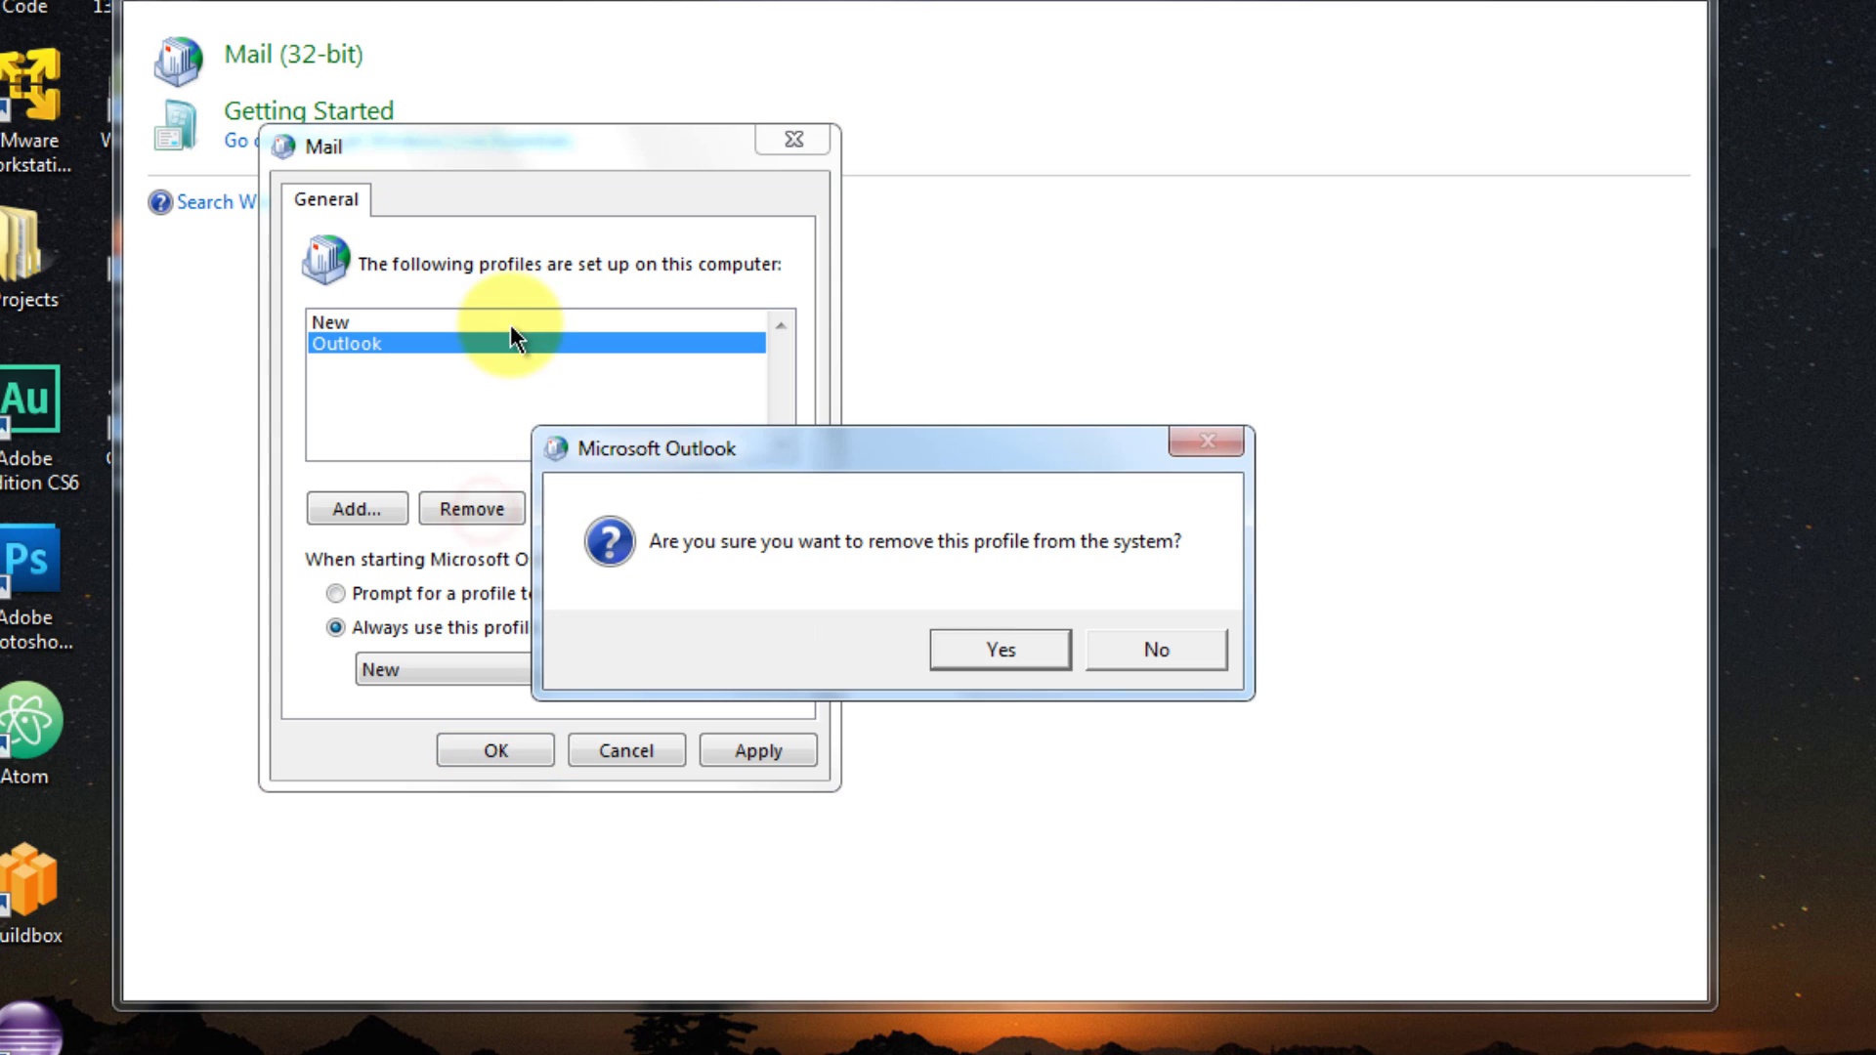
pyautogui.click(1040, 654)
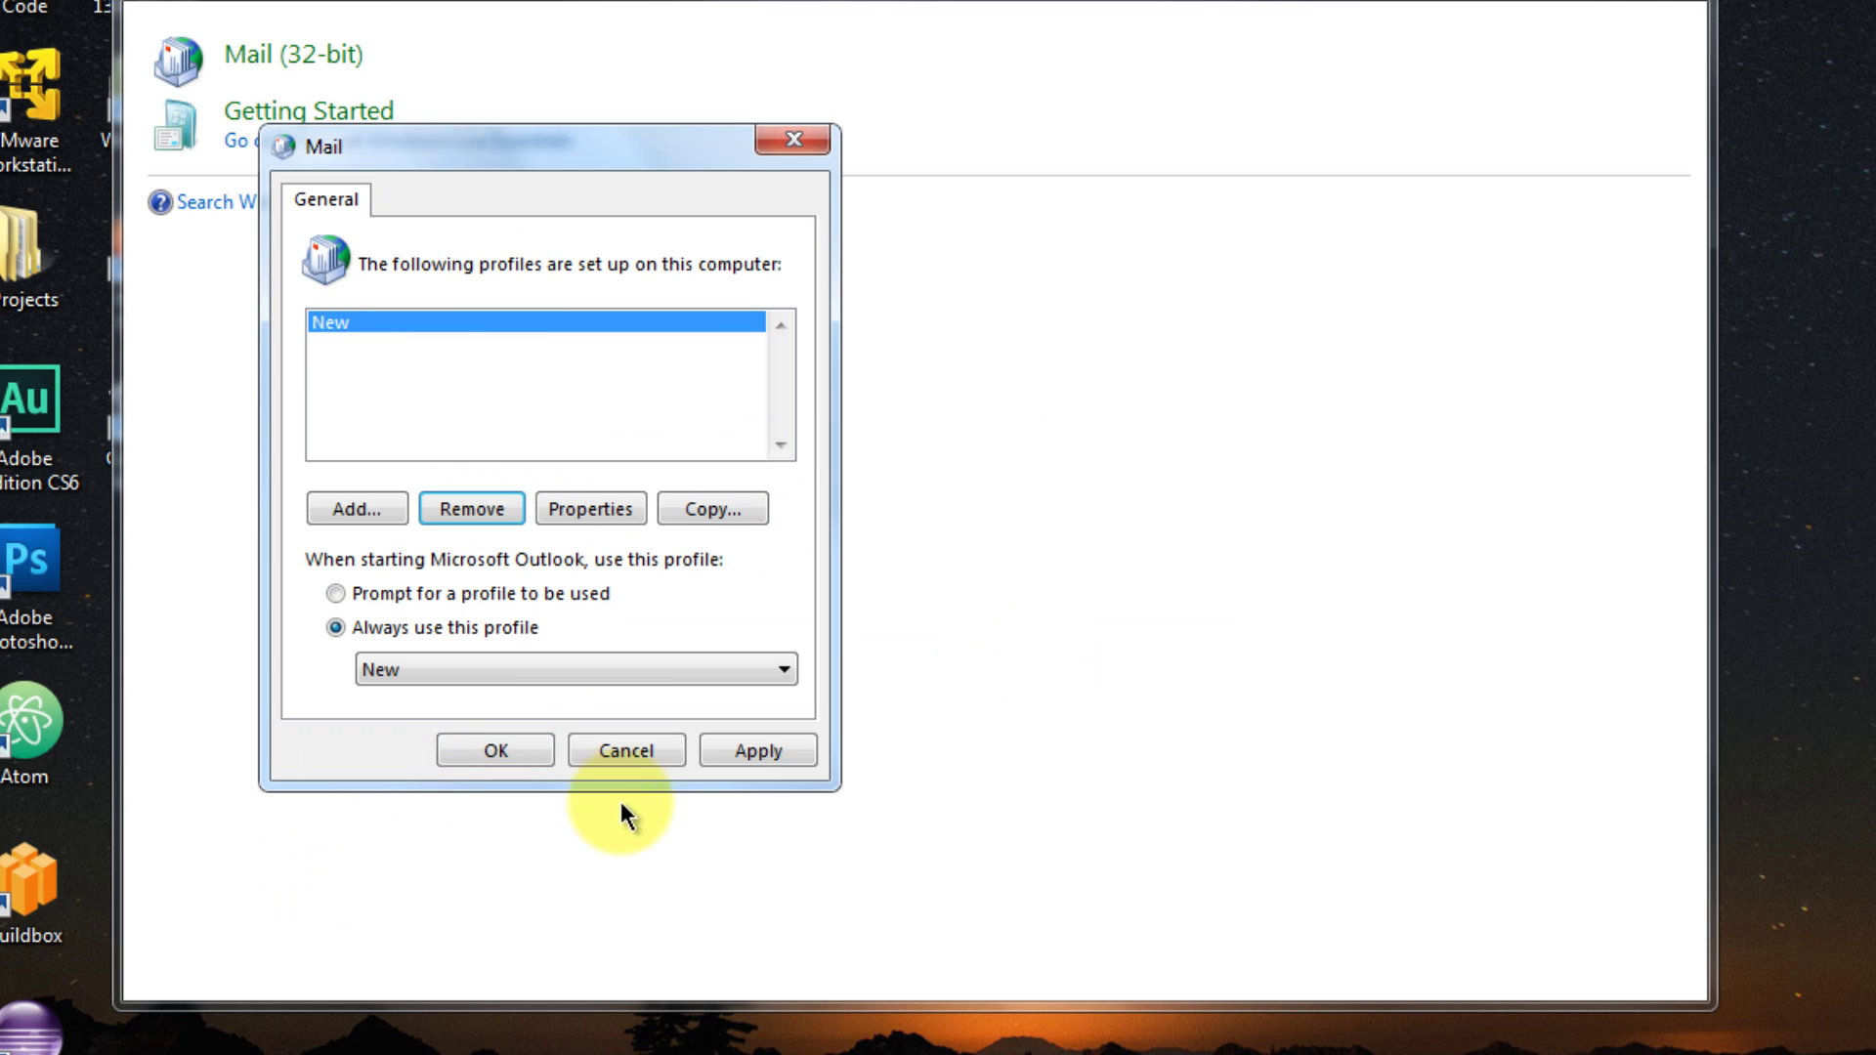
pyautogui.click(758, 750)
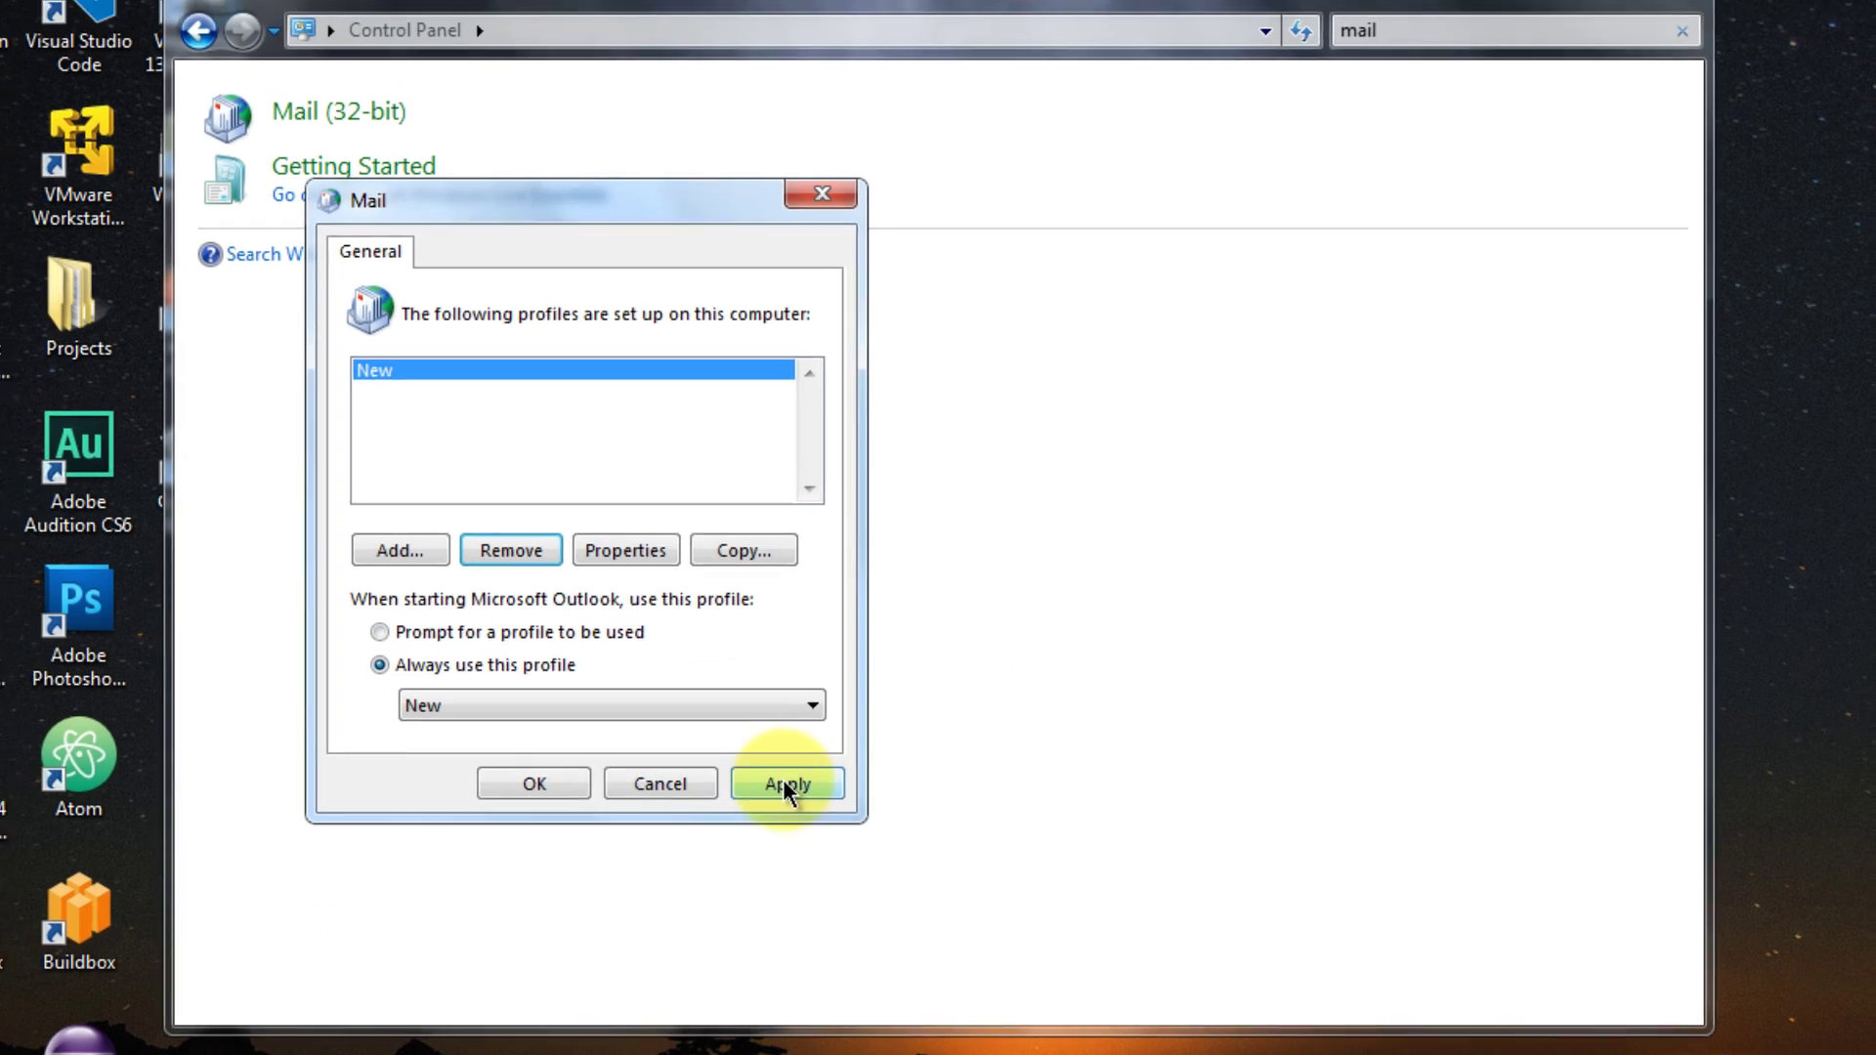
pyautogui.click(495, 750)
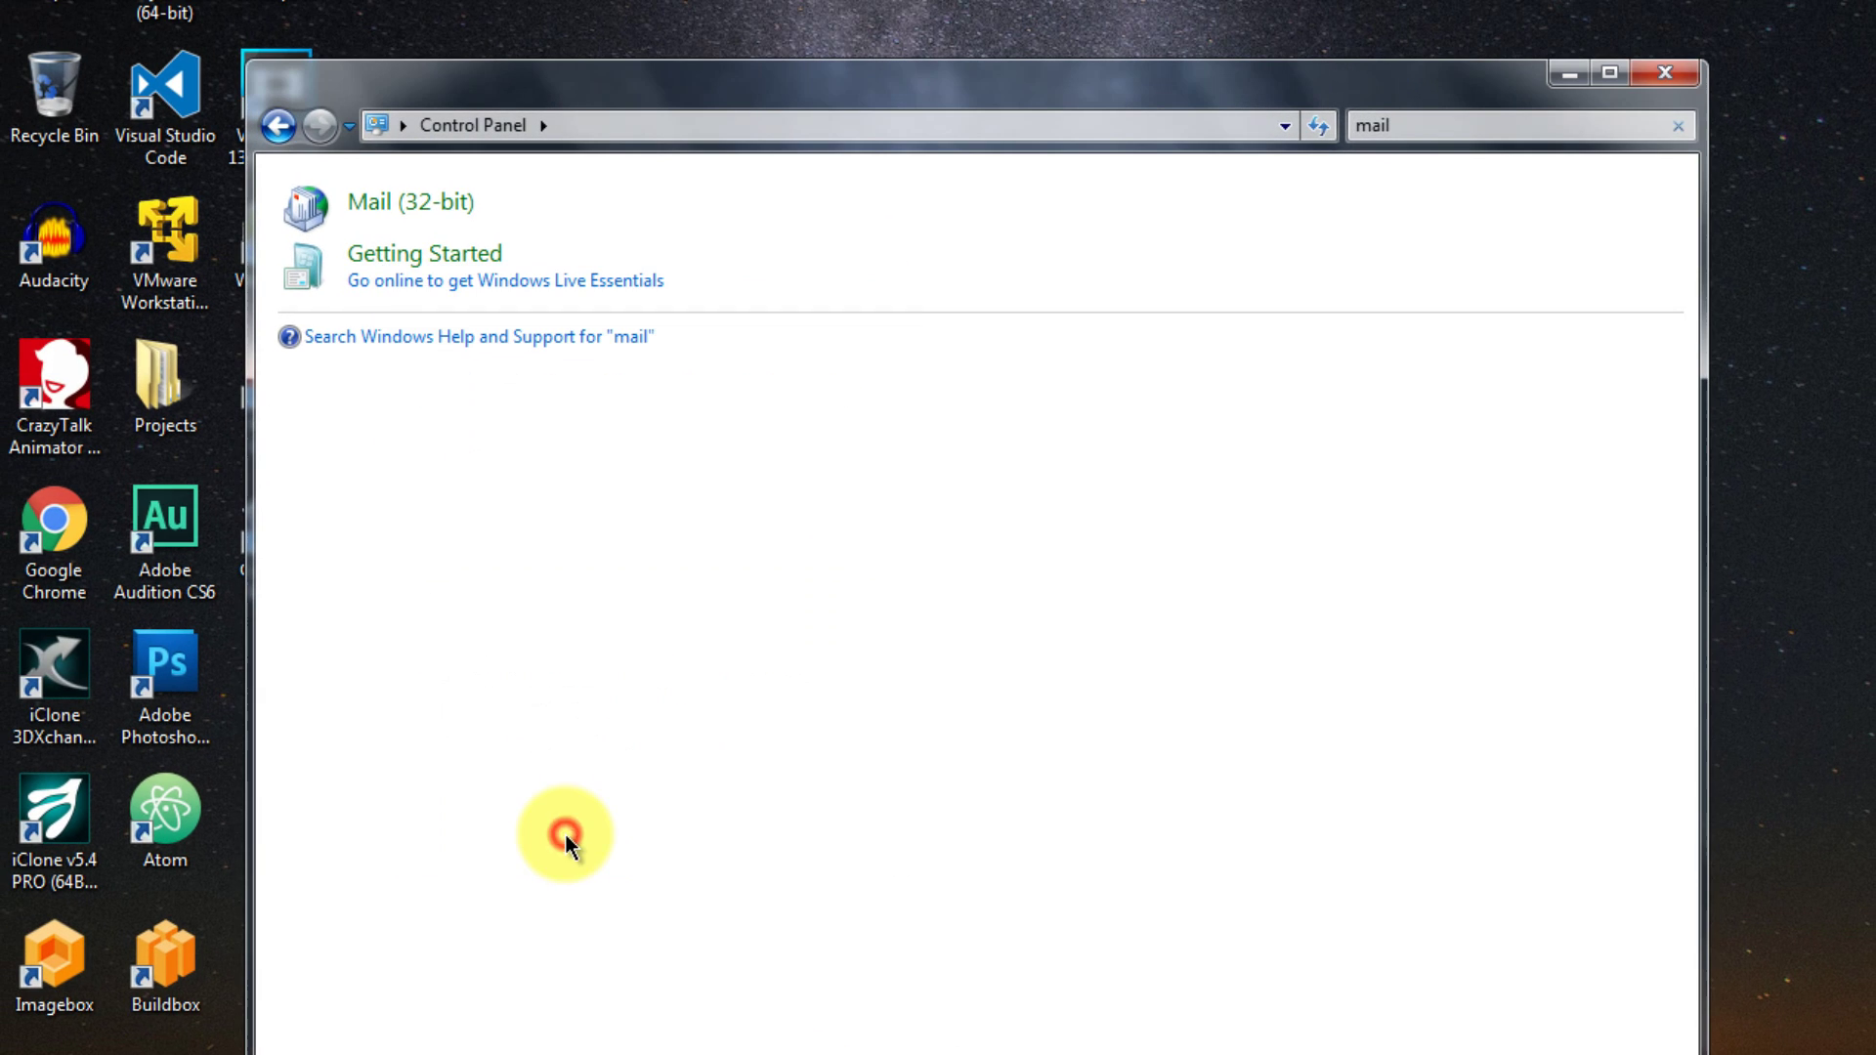
# - Close Control Panel, then restore the loaded Outlook window down from full screen
pyautogui.click(1653, 75)
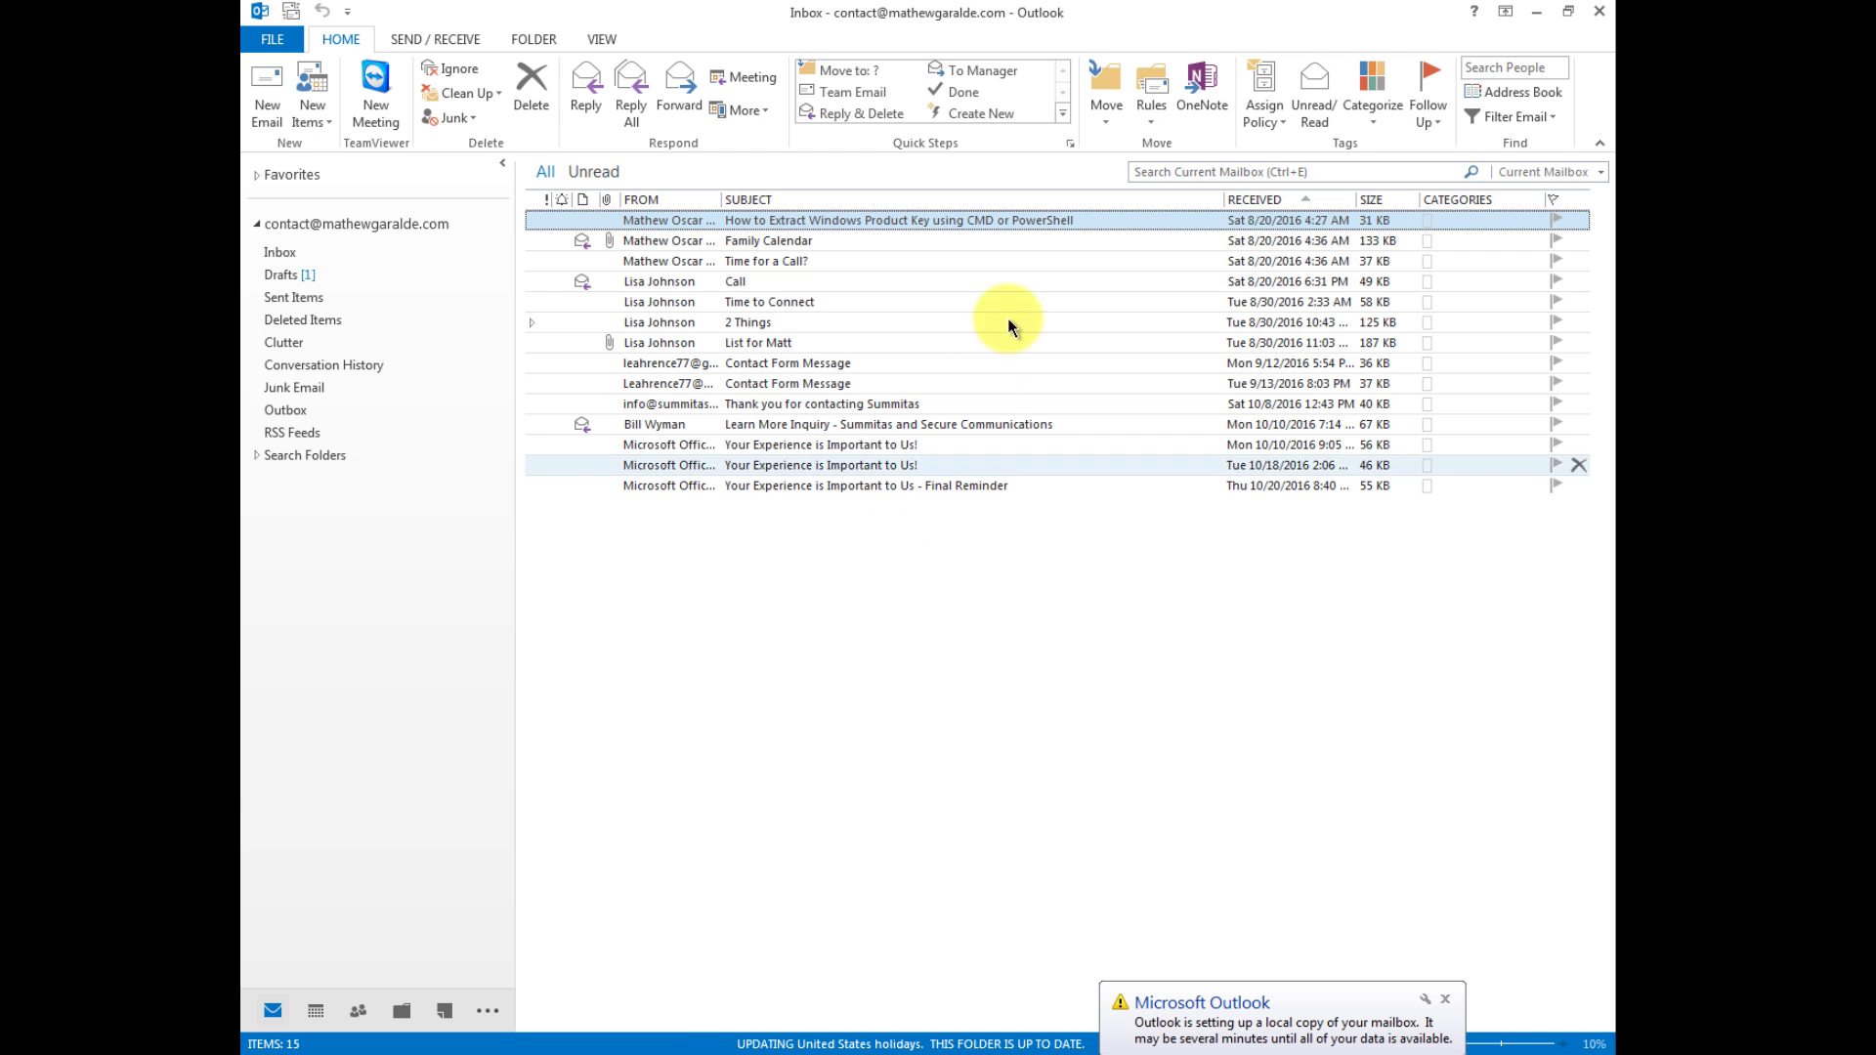
pyautogui.moveTo(1329, 30); pyautogui.dragTo(1163, 155)
# - Close Outlook and refresh the desktop twice from its right-click menu
pyautogui.click(1444, 142)
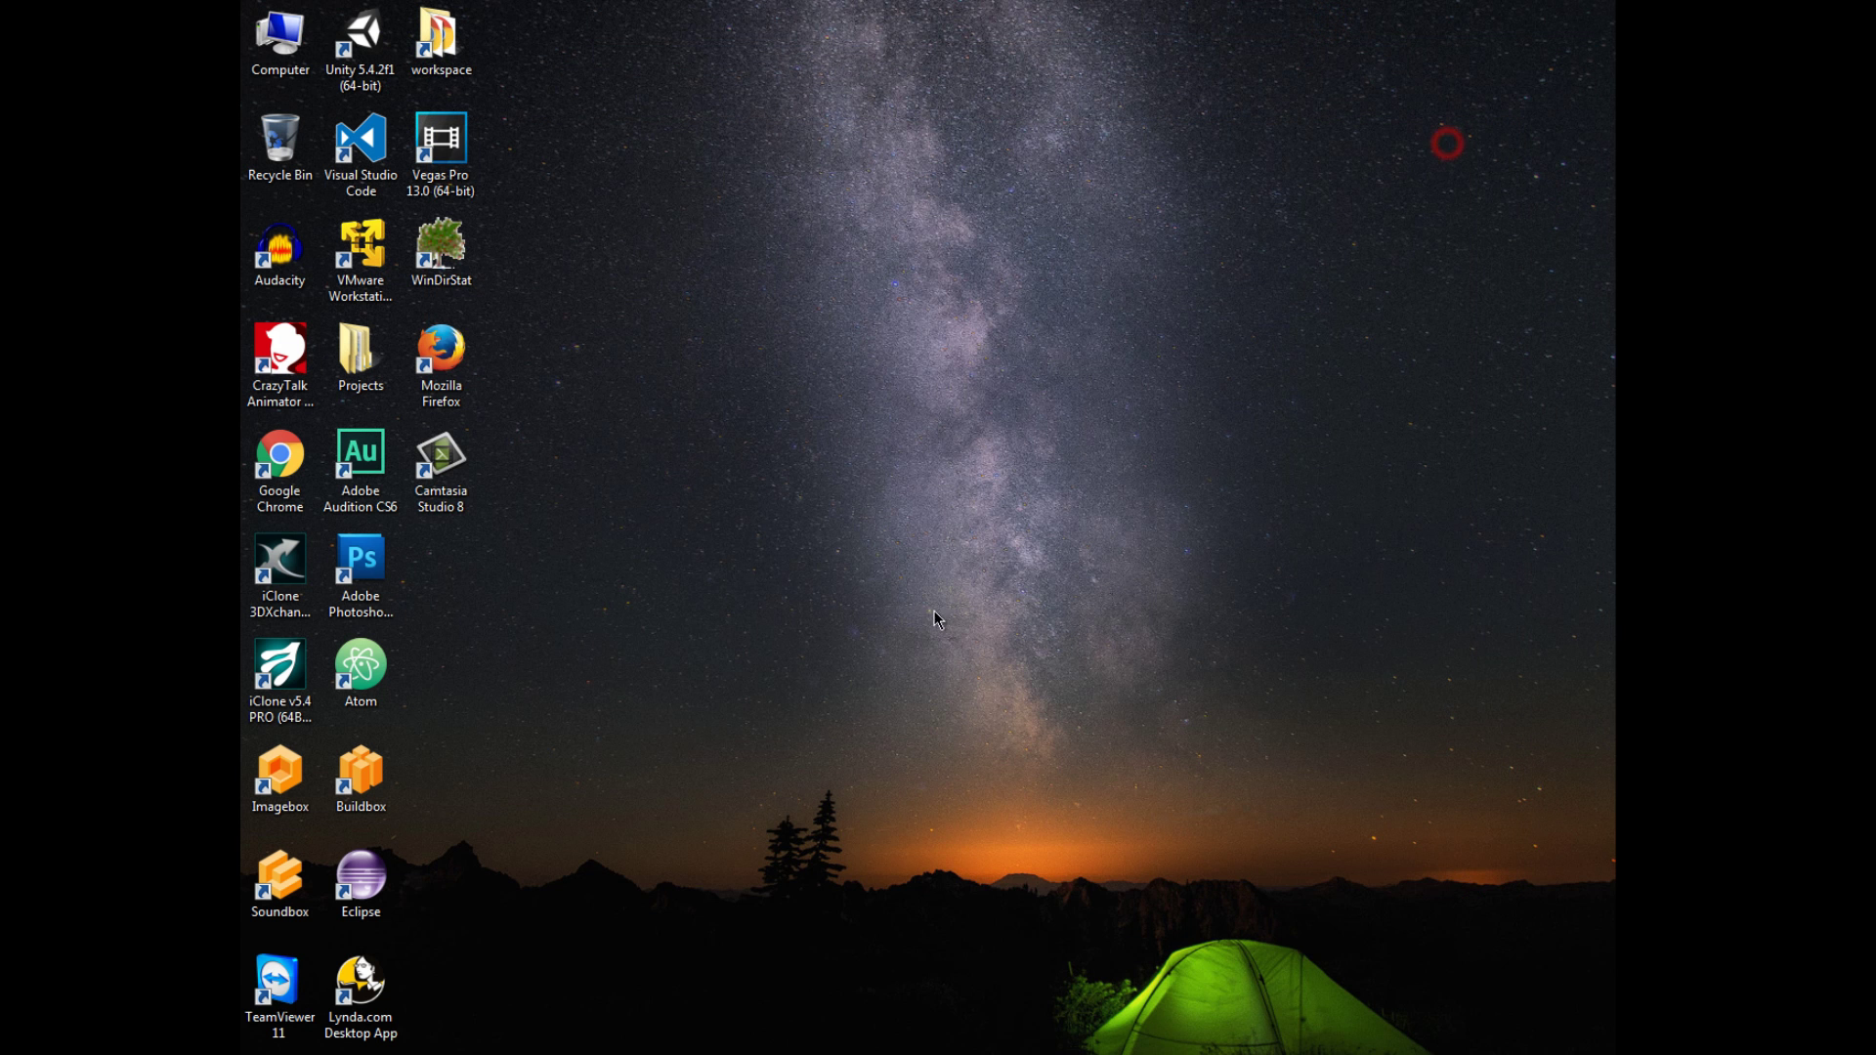
pyautogui.rightClick(747, 471)
pyautogui.click(785, 534)
pyautogui.rightClick(785, 535)
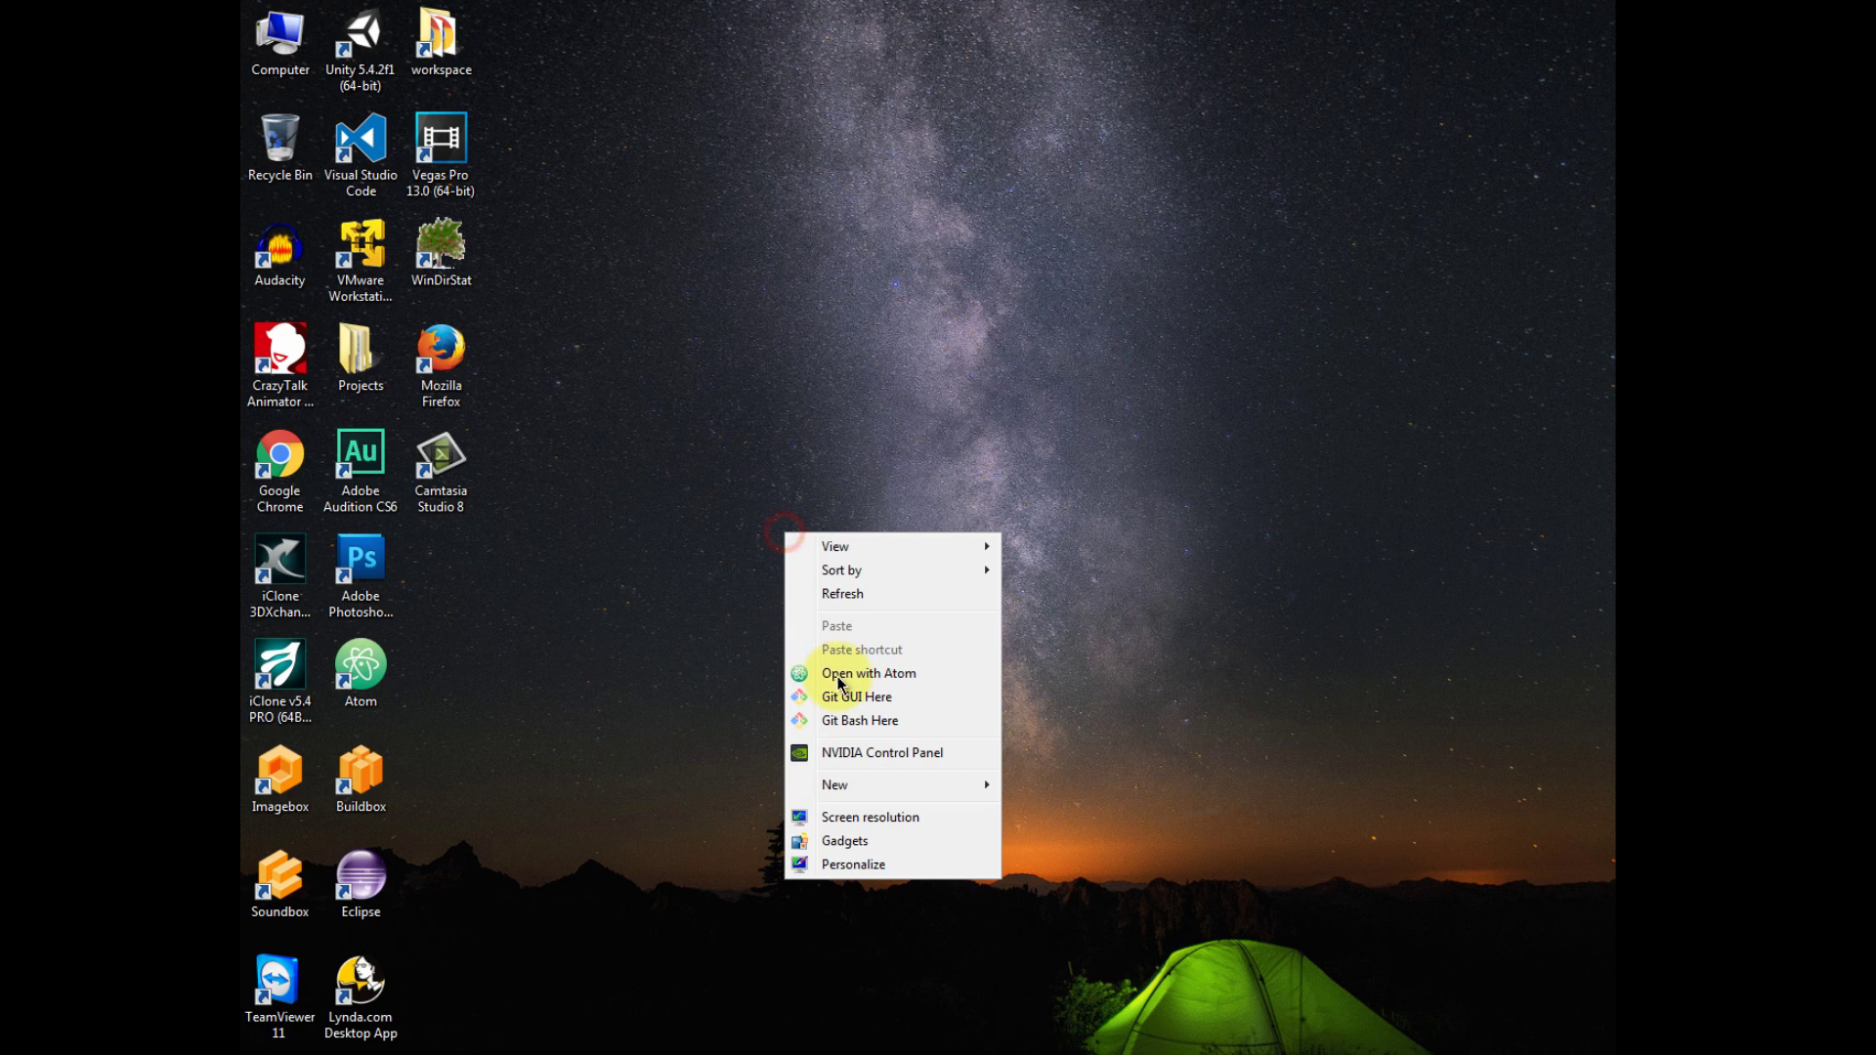
pyautogui.click(849, 595)
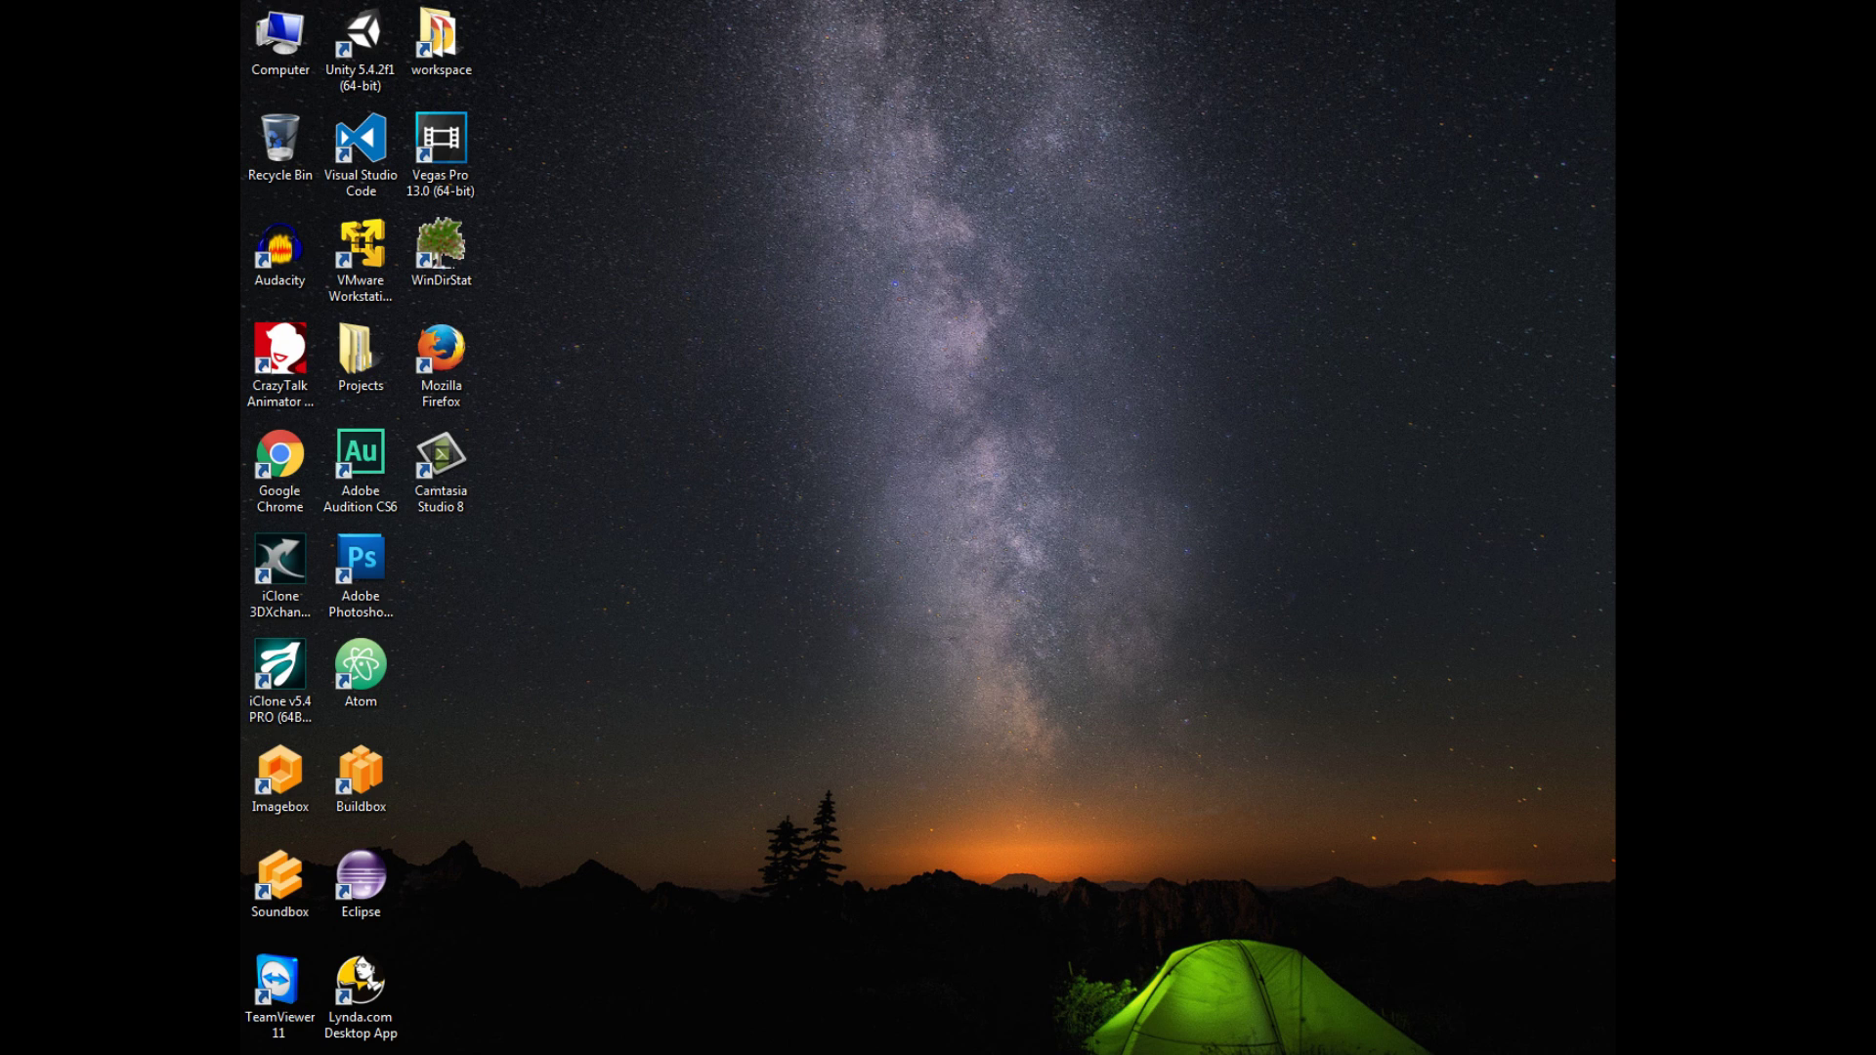